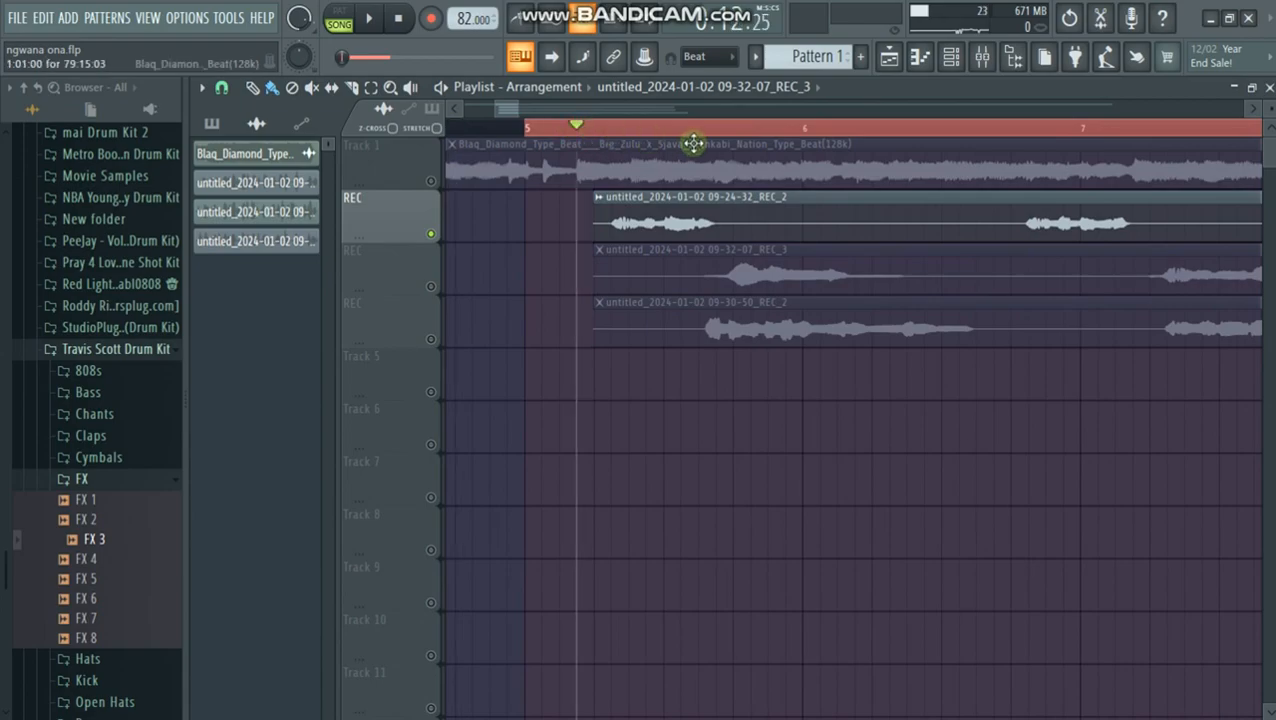
# Change the playlist's snap setting and adjust the start edge of the 09-24-32_REC_2 vocal clip on the second track
pyautogui.moveTo(518, 108); pyautogui.dragTo(698, 116)
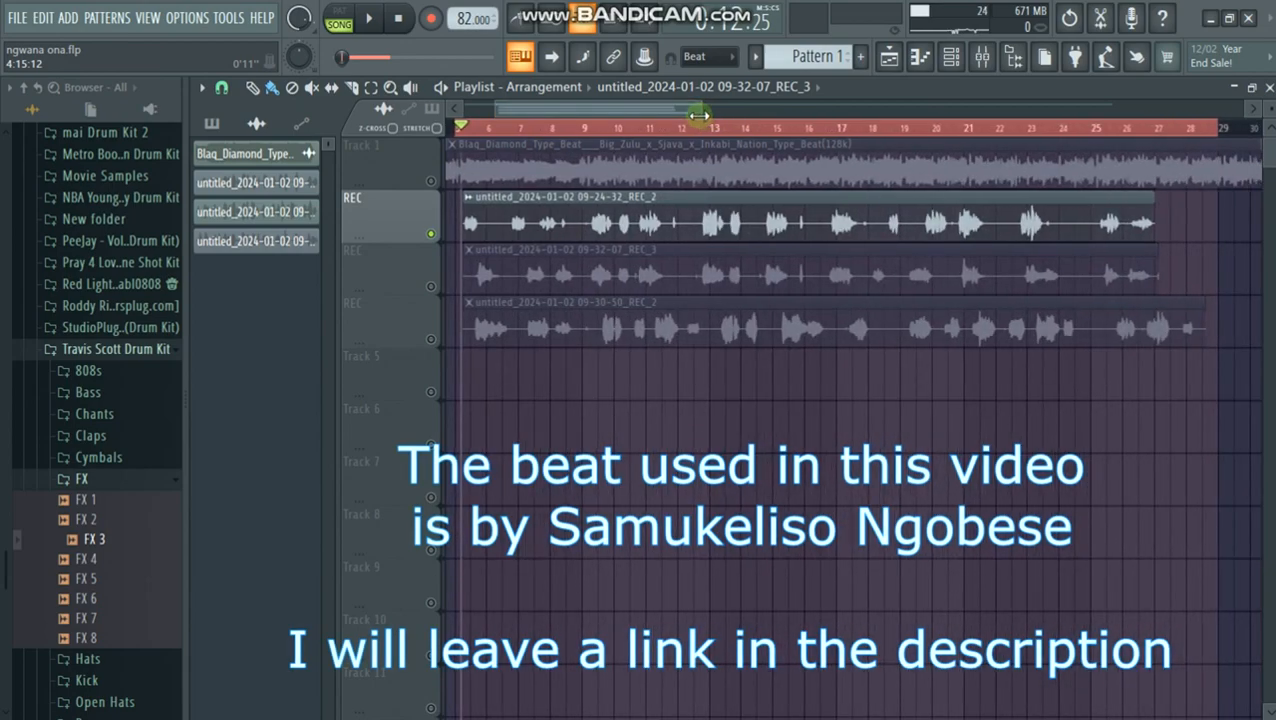
pyautogui.rightClick(430, 234)
pyautogui.rightClick(430, 234)
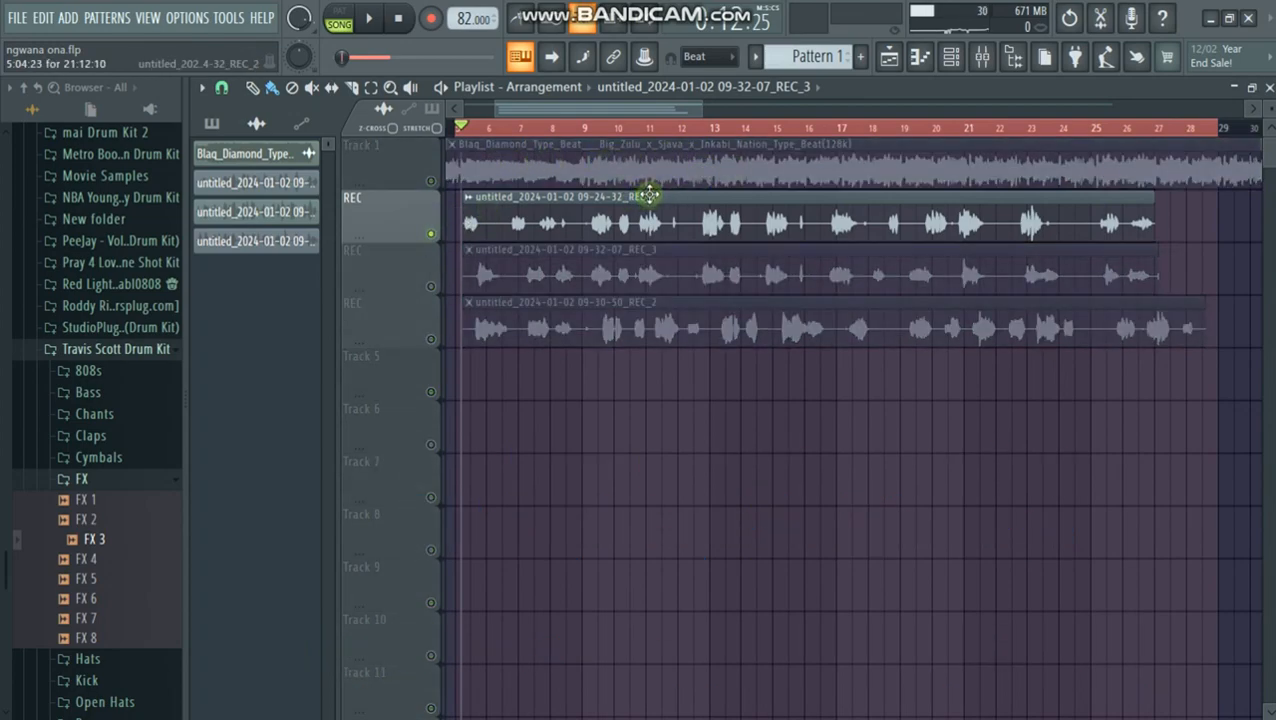
pyautogui.scroll(4, 495, 137)
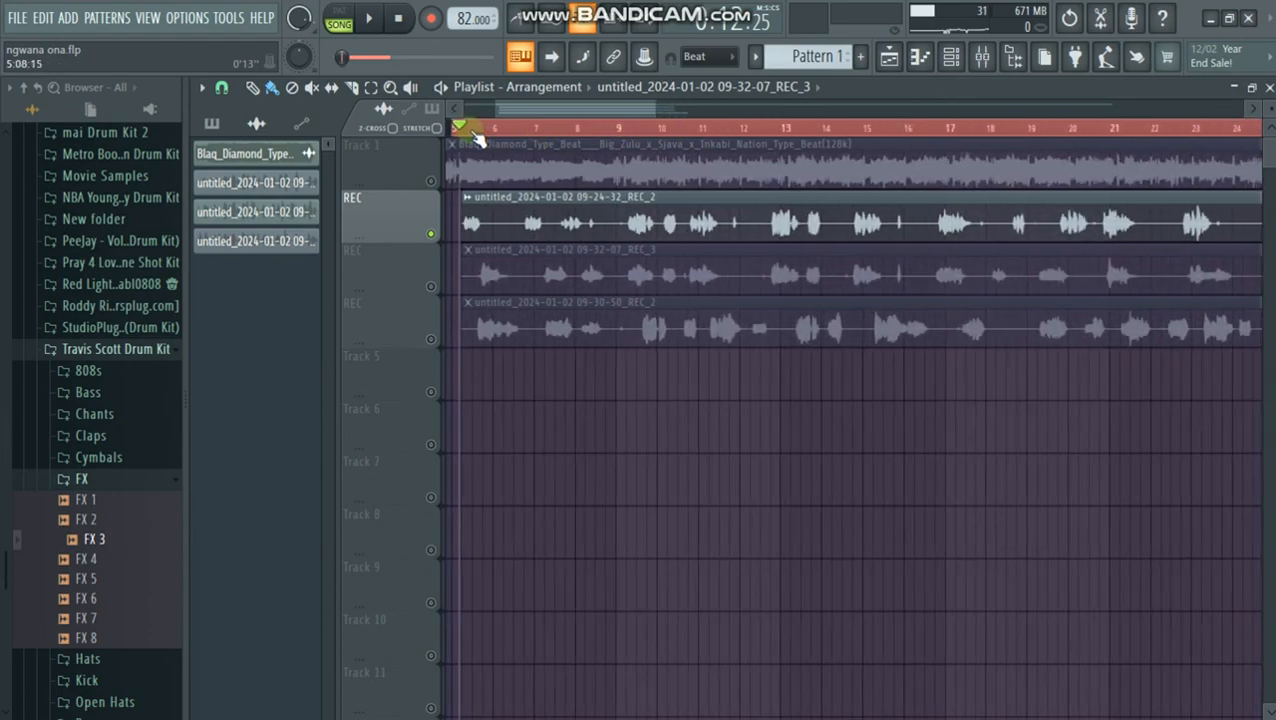
pyautogui.scroll(3, 478, 137)
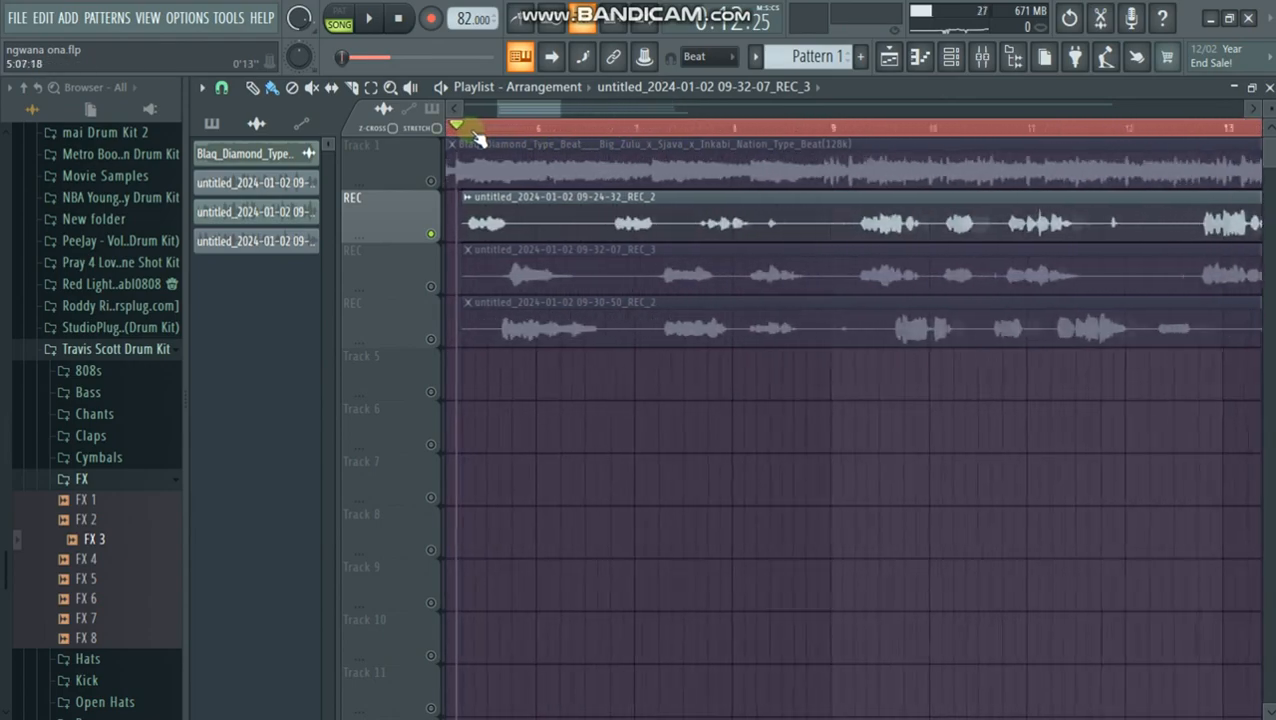
pyautogui.scroll(3, 478, 137)
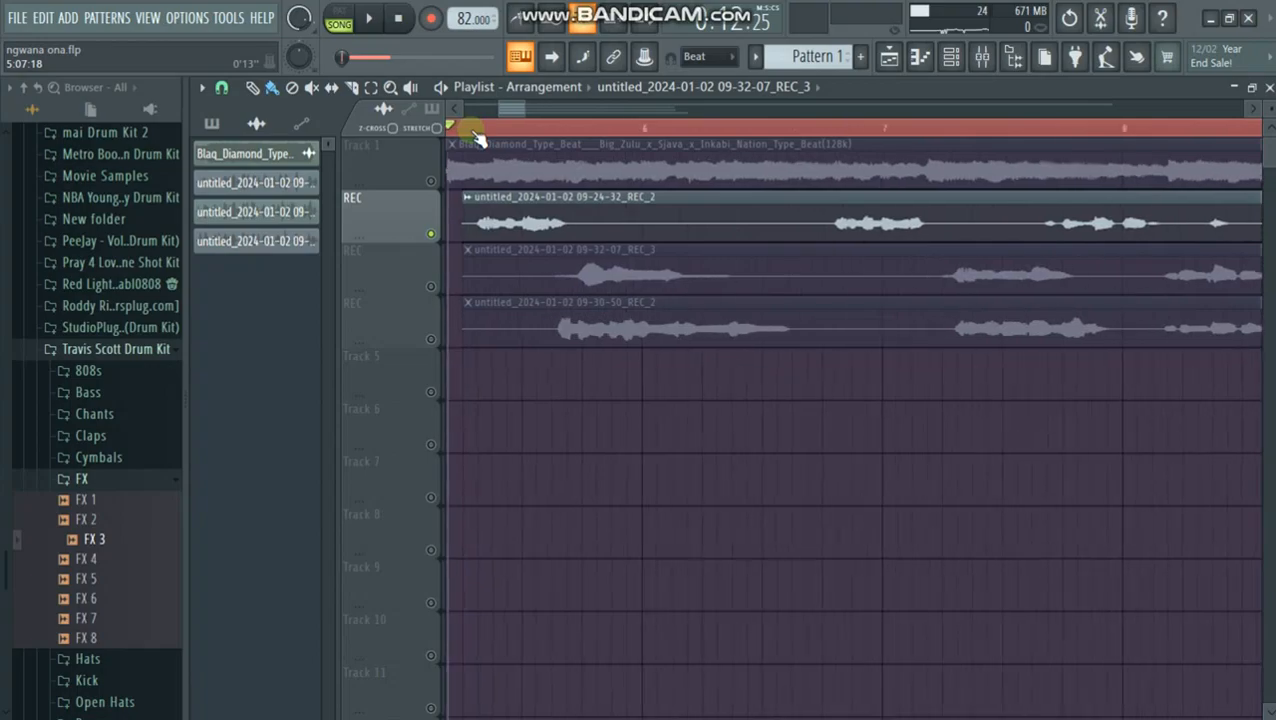
pyautogui.scroll(2, 478, 137)
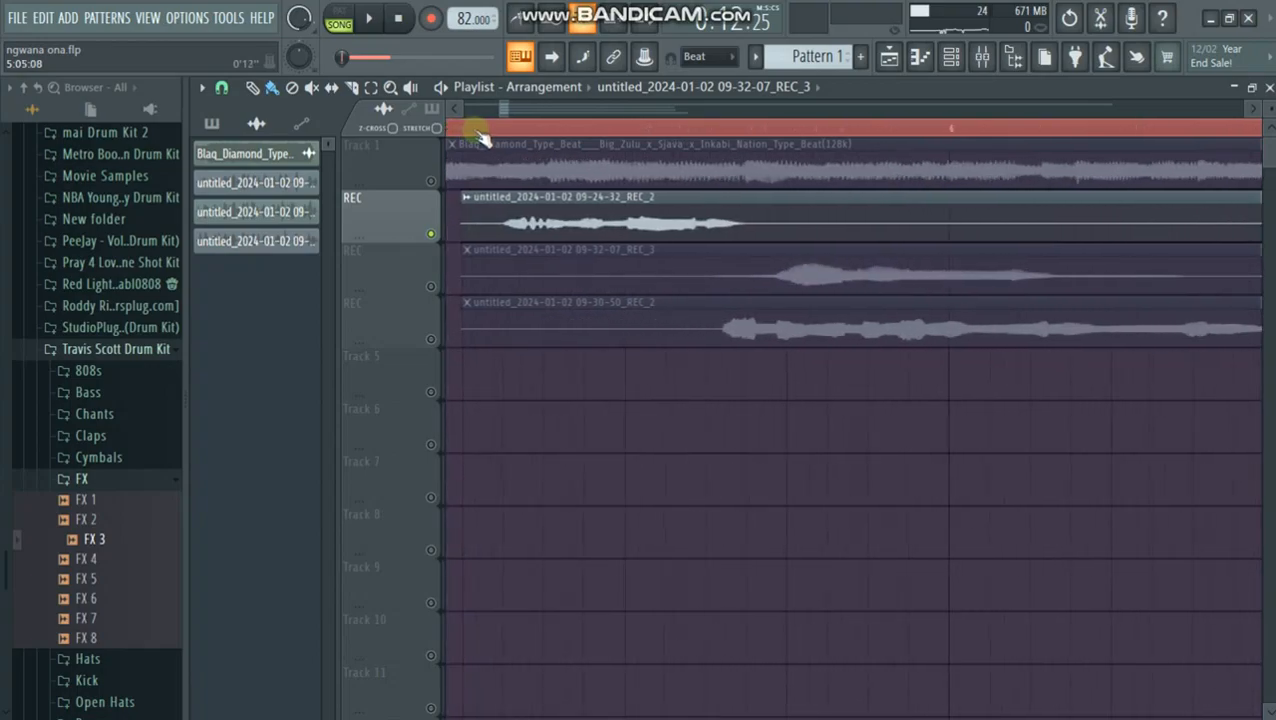
pyautogui.click(222, 88)
pyautogui.click(250, 176)
pyautogui.moveTo(466, 220); pyautogui.dragTo(775, 236)
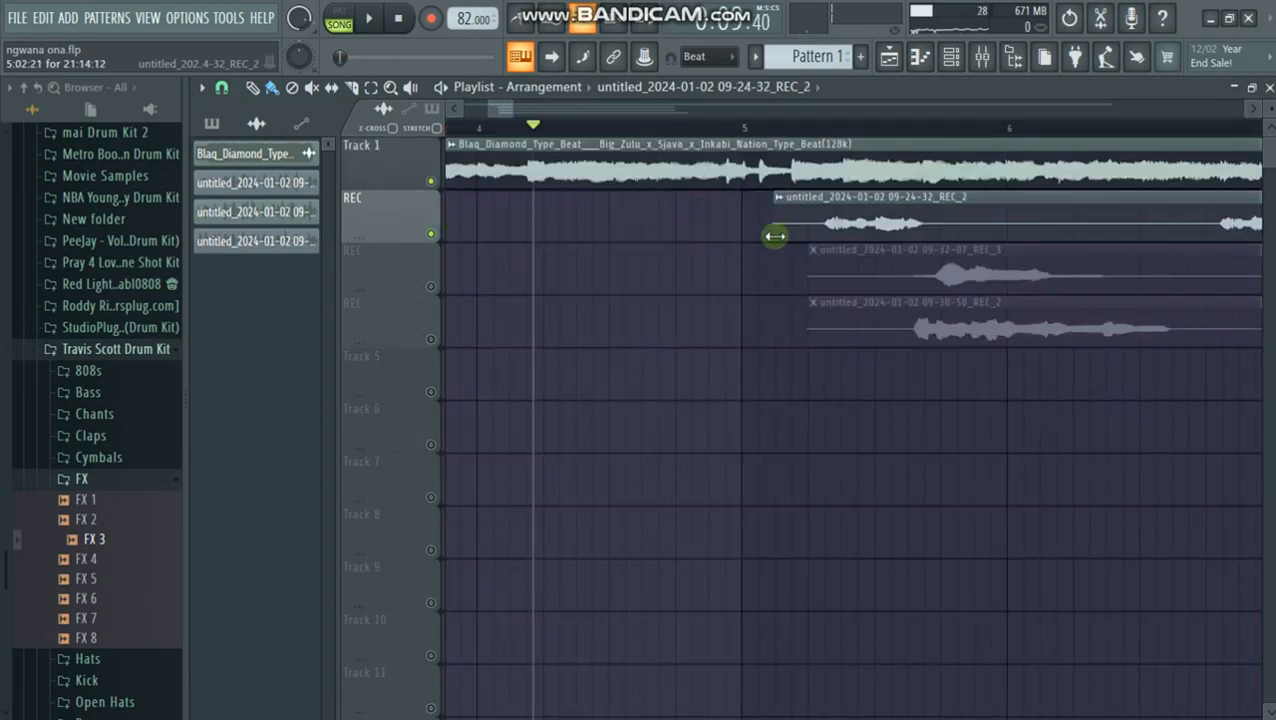
# Mute the beat on Track 1 and trim the silence before the first phrase of the 09-24-32_REC_2 clip
pyautogui.press('space')
pyautogui.moveTo(500, 109); pyautogui.dragTo(522, 112)
pyautogui.press('space')
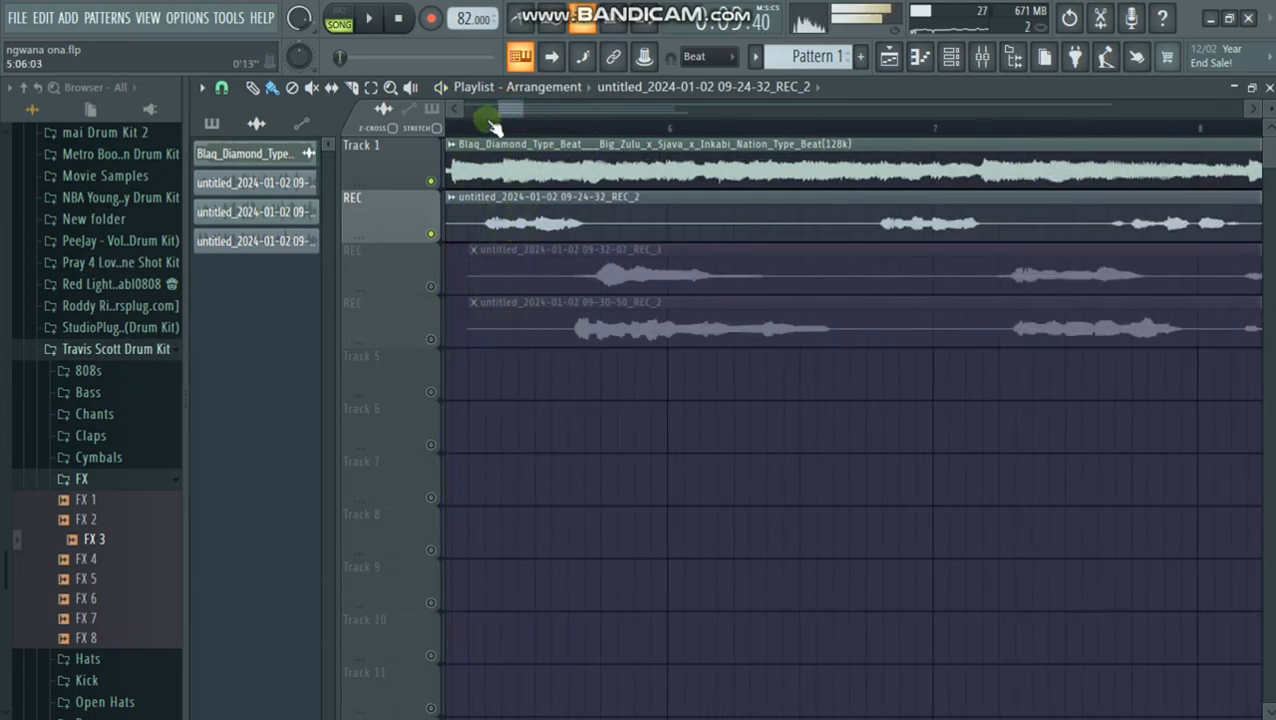
pyautogui.click(431, 180)
pyautogui.scroll(2, 504, 127)
pyautogui.moveTo(507, 109); pyautogui.dragTo(505, 111)
pyautogui.moveTo(520, 213); pyautogui.dragTo(576, 225)
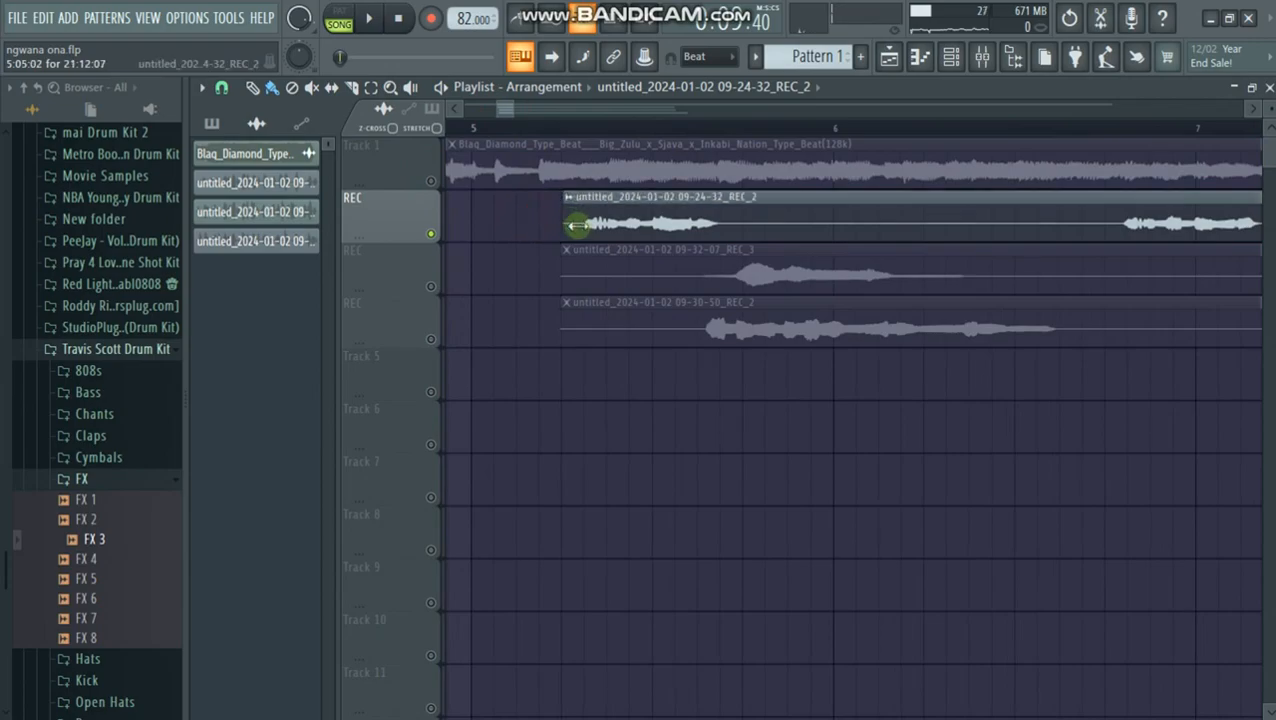
pyautogui.moveTo(589, 238); pyautogui.dragTo(587, 237)
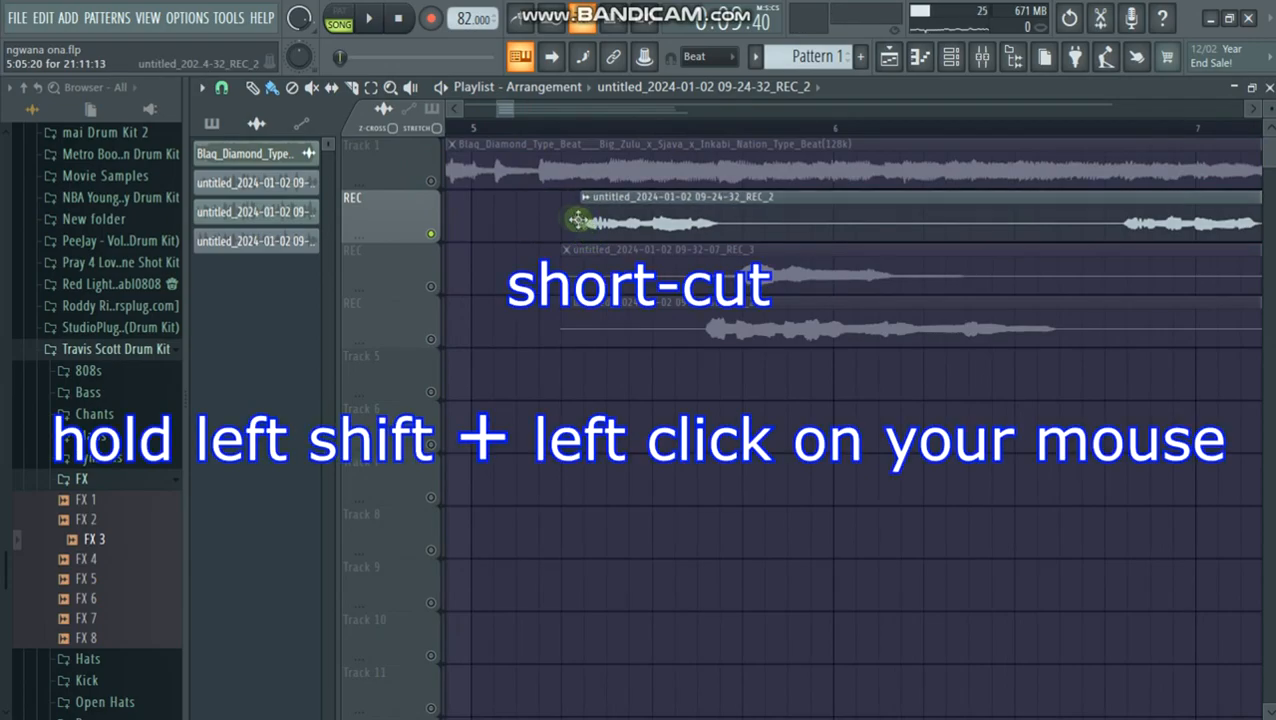
# Split the vocal clip after its first phrase and remove the silence up to the phrase starting just before bar 7
pyautogui.keyDown('shift'); pyautogui.click(735, 243); pyautogui.keyUp('shift')
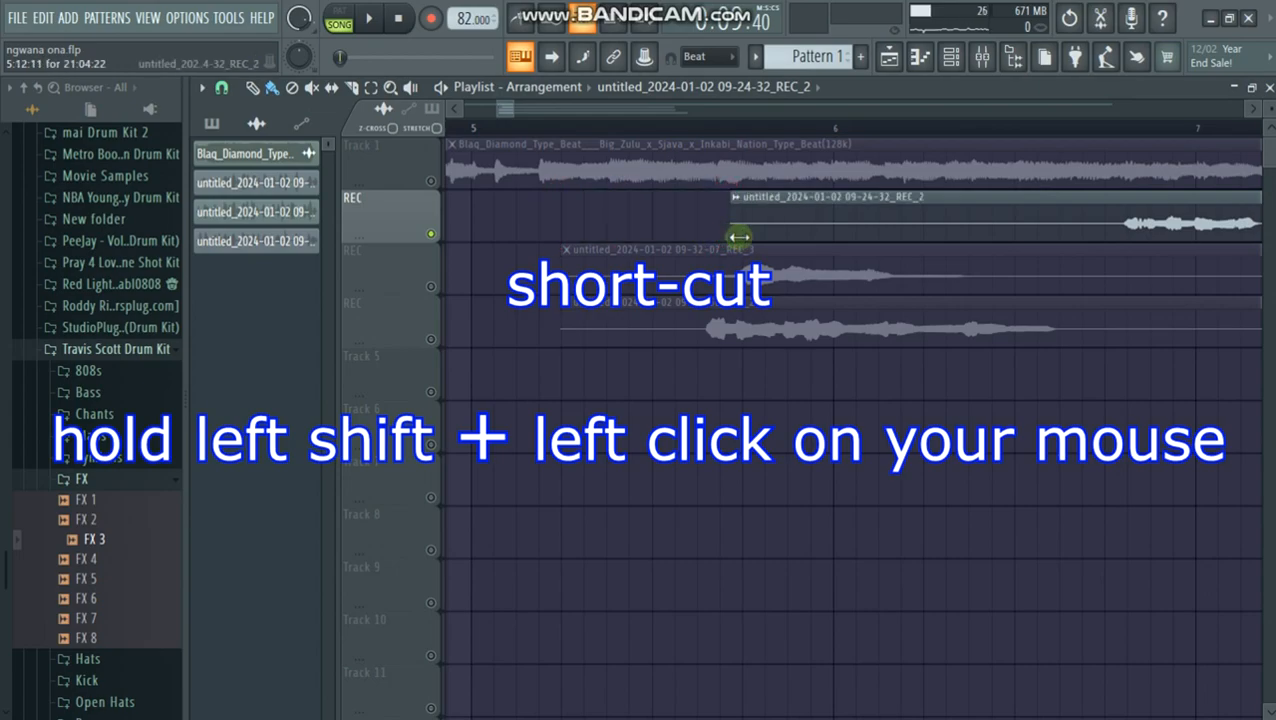
pyautogui.hotkey('ctrl', 'z')
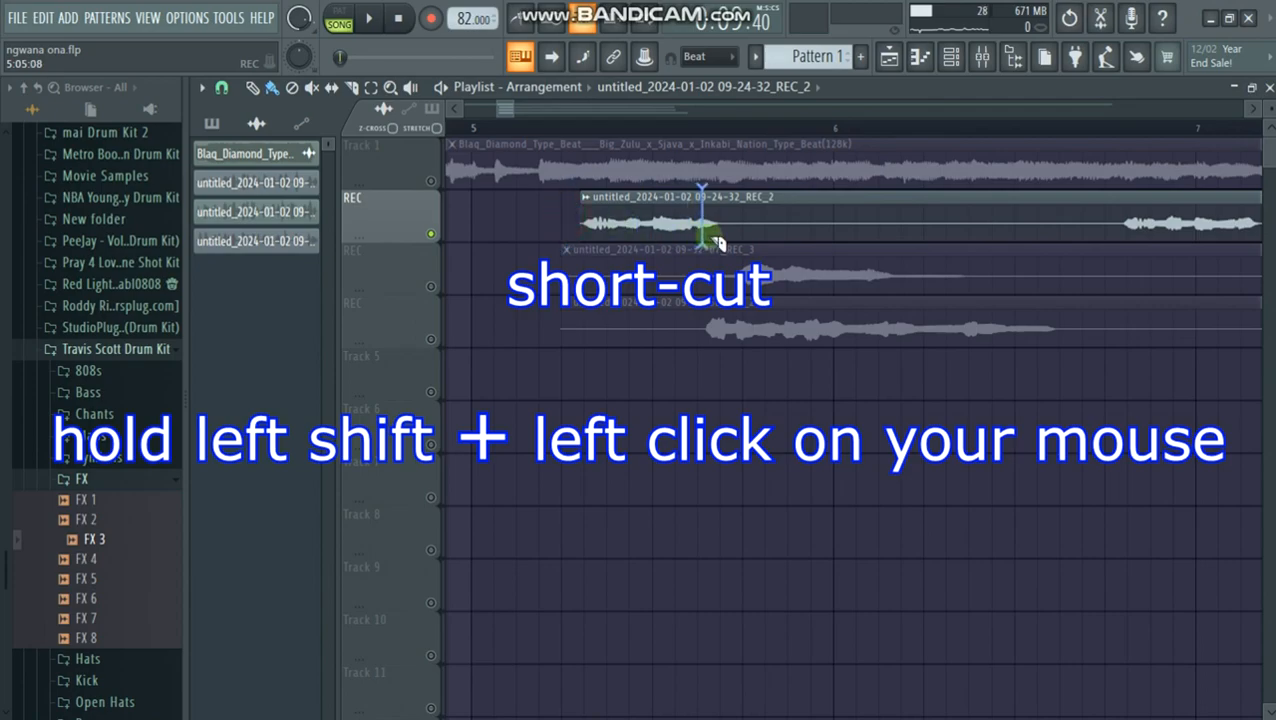
pyautogui.keyDown('shift'); pyautogui.click(725, 223); pyautogui.keyUp('shift')
pyautogui.moveTo(725, 223); pyautogui.dragTo(1112, 223)
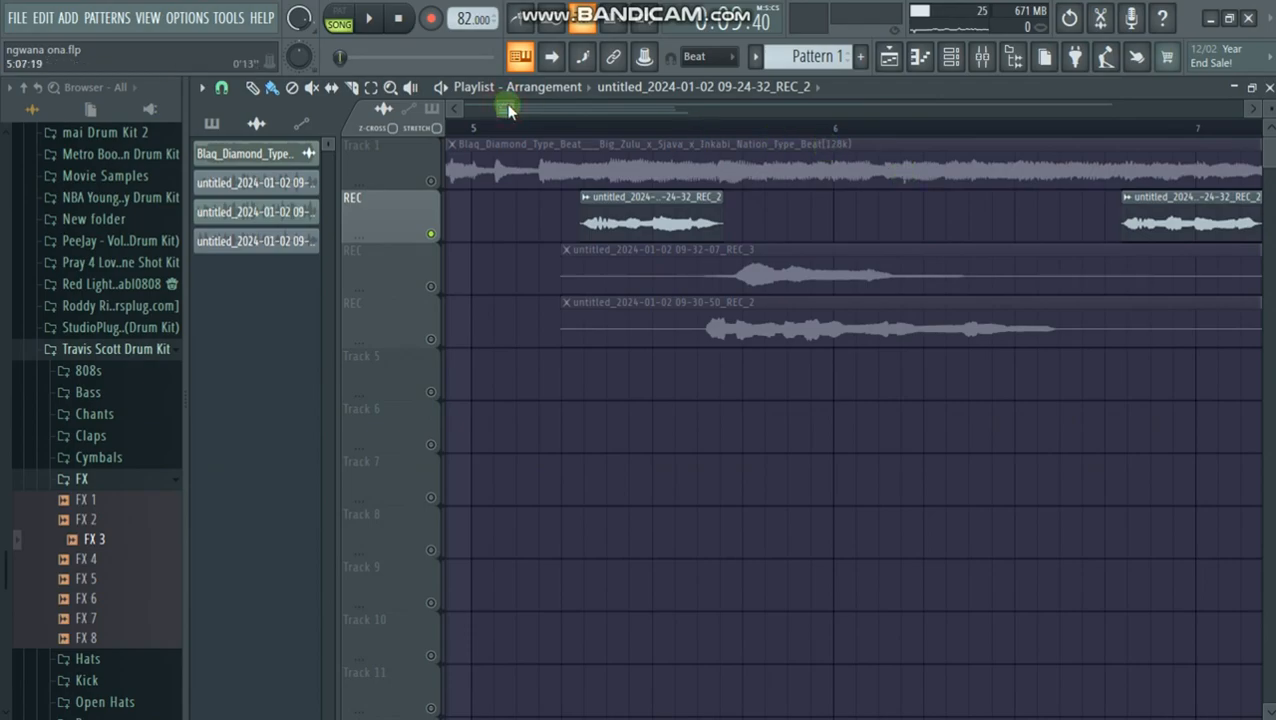
# Cut the vocal after each short phrase between bars 7 and 9, trimming the silent gaps between them
pyautogui.moveTo(513, 105); pyautogui.dragTo(617, 170)
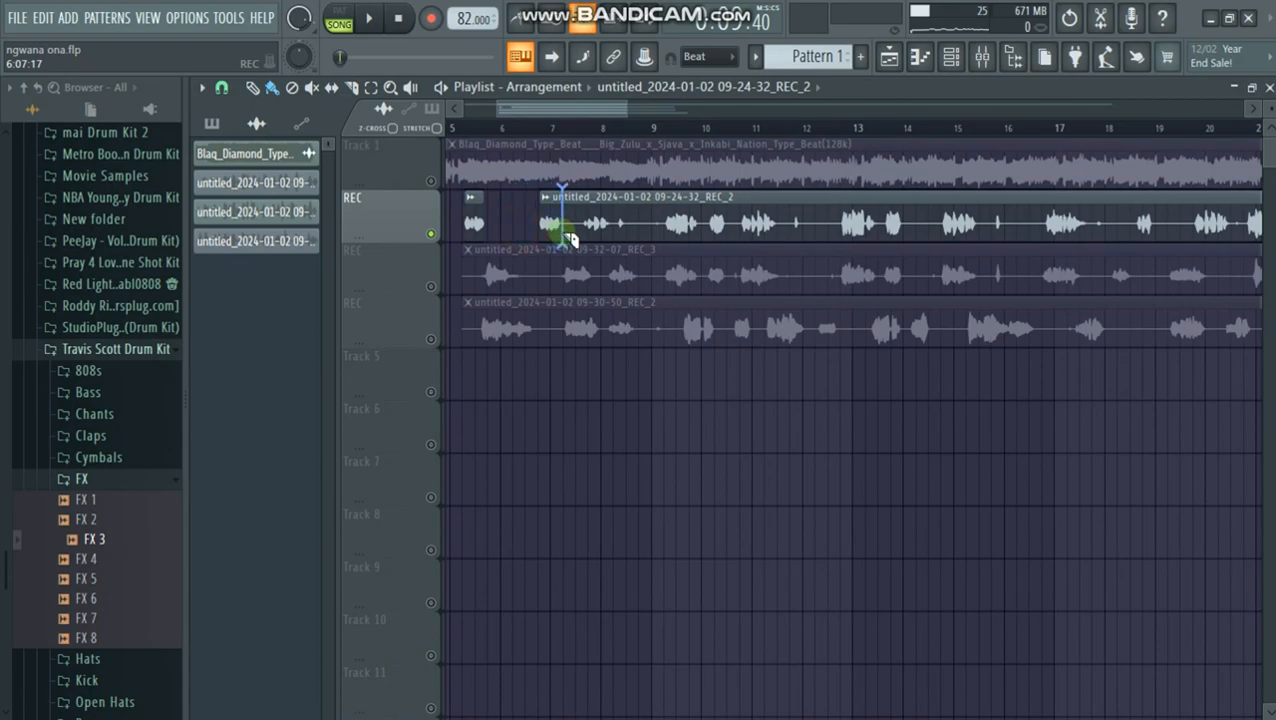
pyautogui.moveTo(568, 241); pyautogui.dragTo(586, 217)
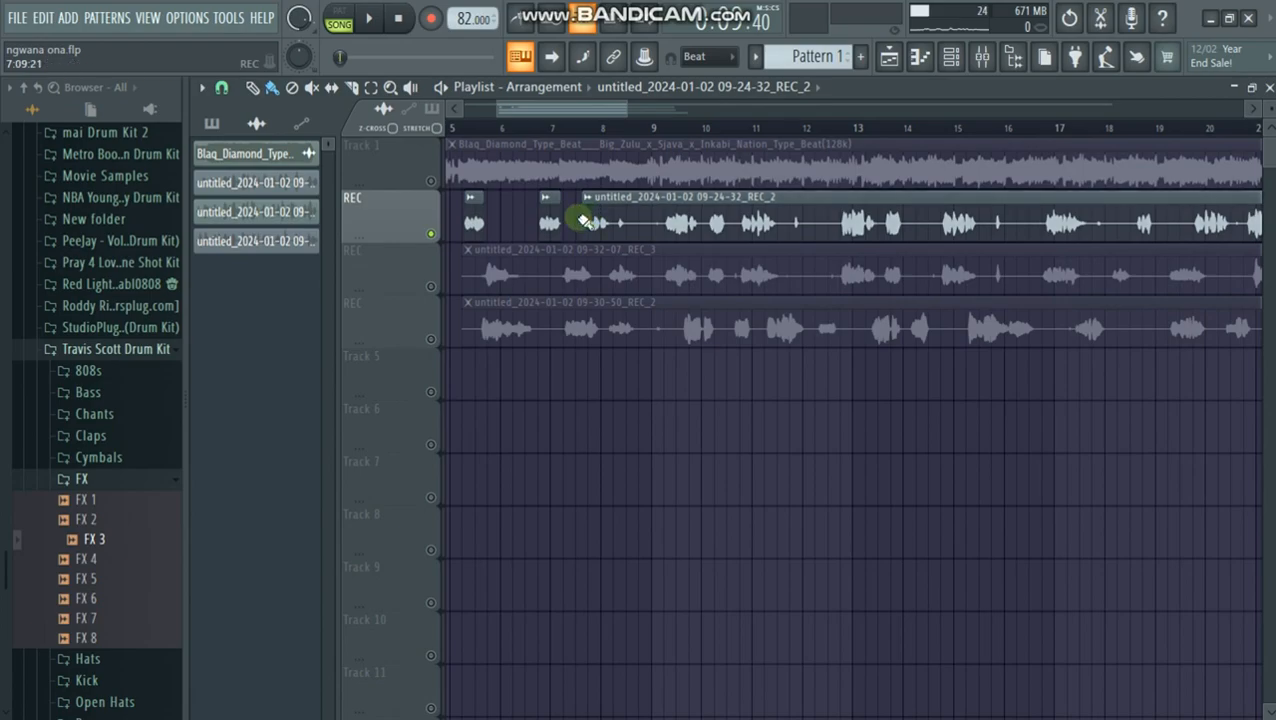
pyautogui.click(613, 228)
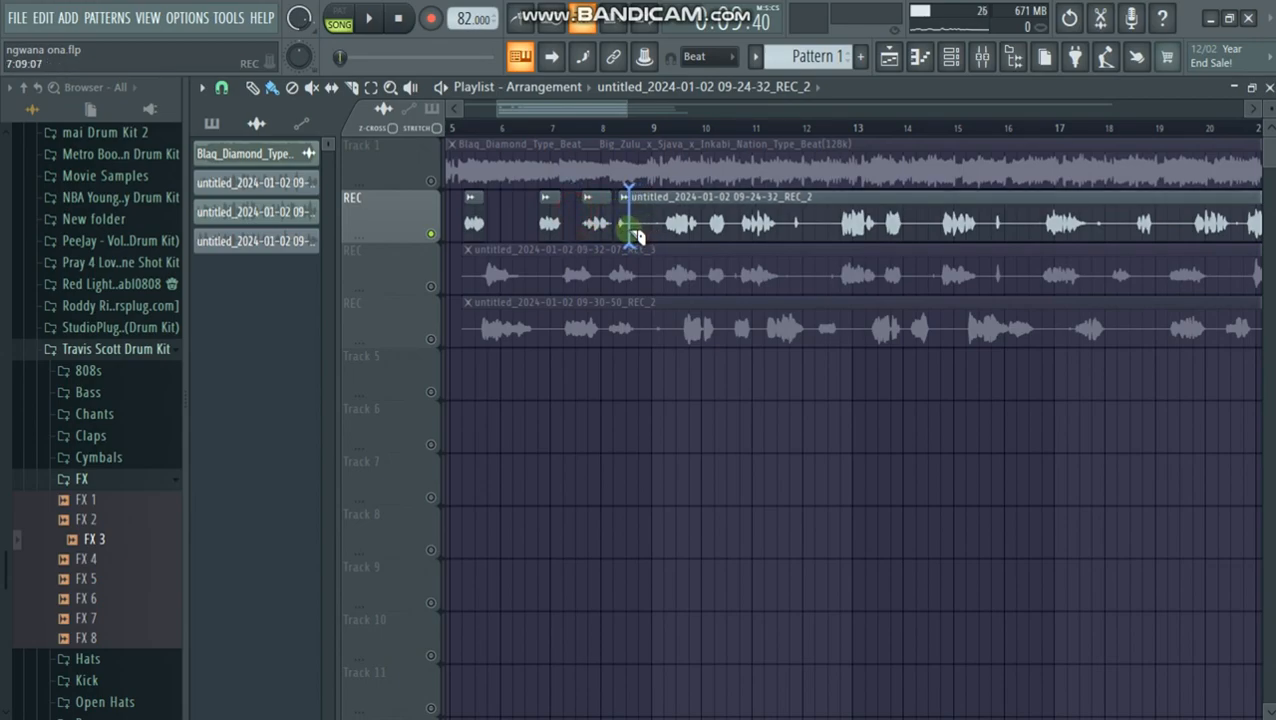
pyautogui.click(630, 231)
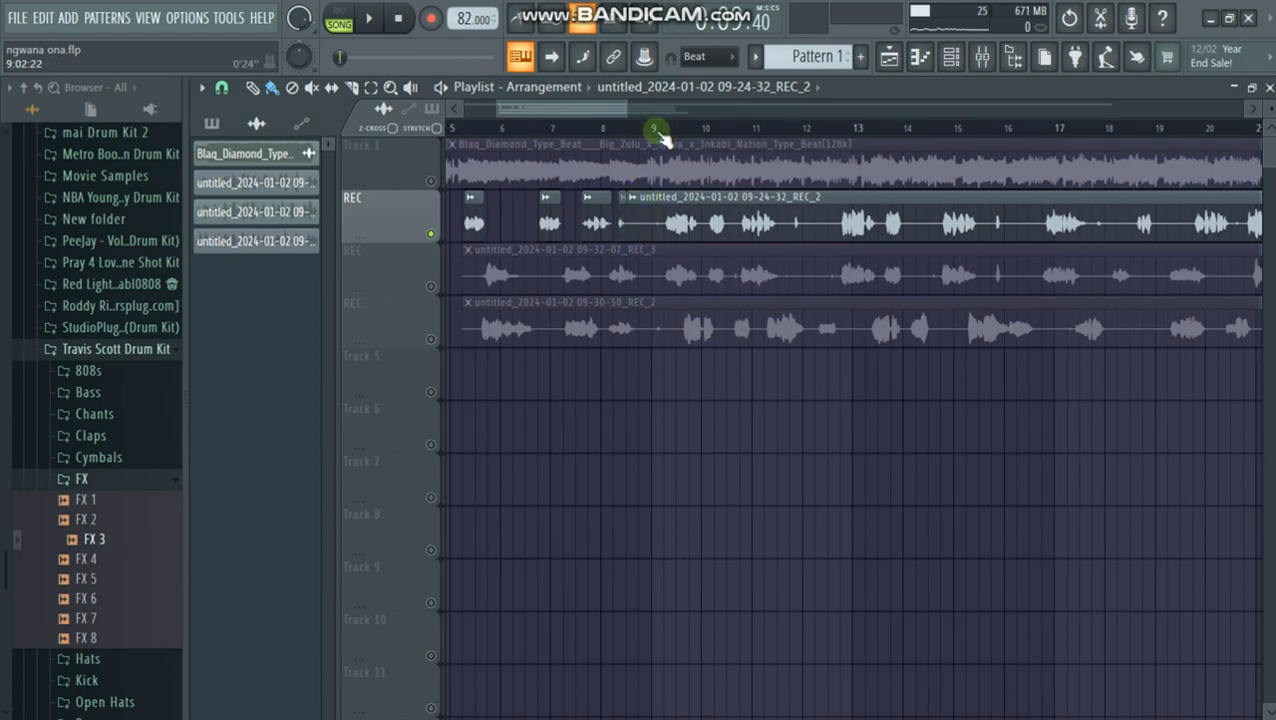
# Try normalizing the 09-24-32_REC_2 sample in its channel settings and switch the effect off again
pyautogui.doubleClick(662, 205)
pyautogui.click(530, 404)
pyautogui.click(514, 399)
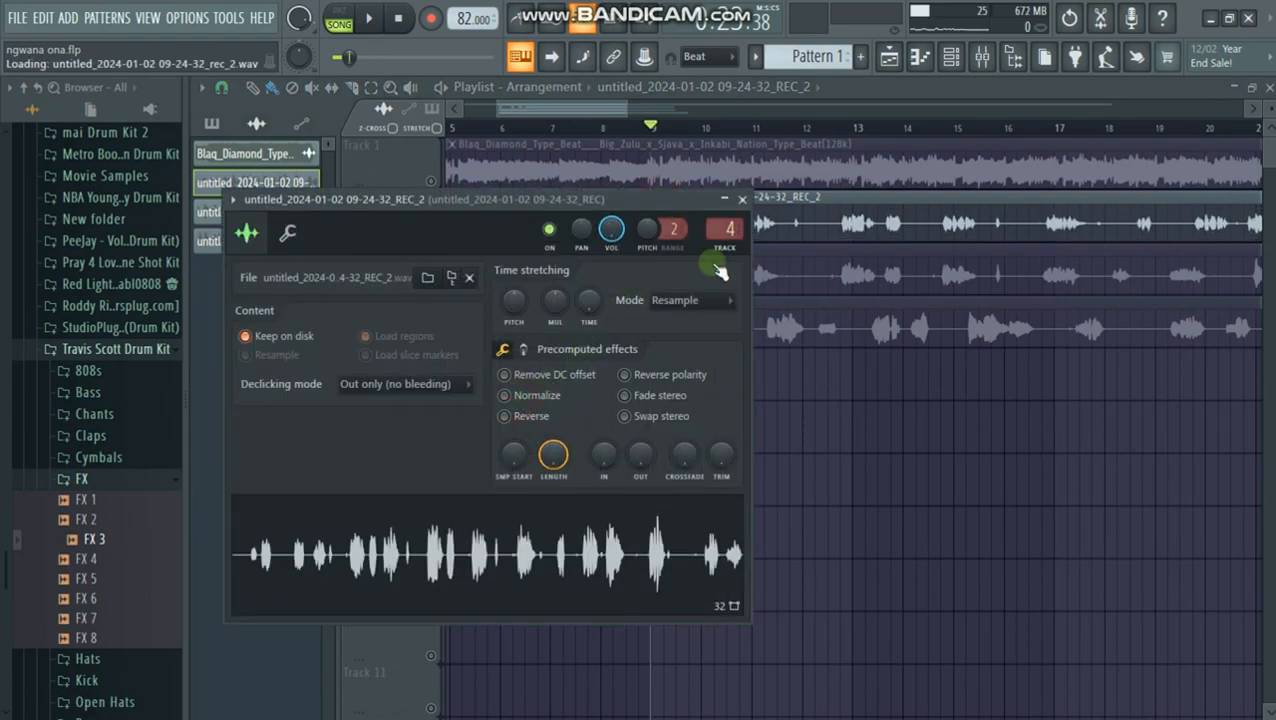
# Play back the vocal around bar 9 with the beat muted to check the quiet stretch for sound
pyautogui.click(606, 112)
pyautogui.scroll(4, 679, 127)
pyautogui.scroll(2, 679, 127)
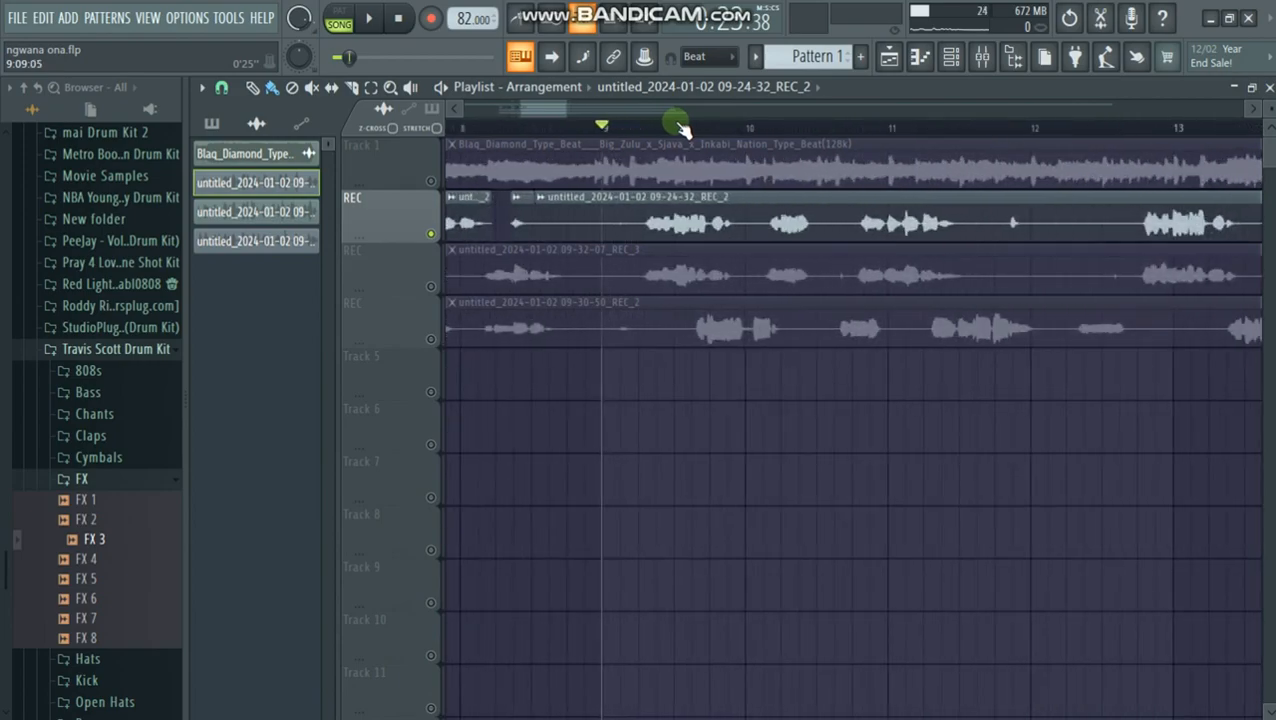
pyautogui.press('space')
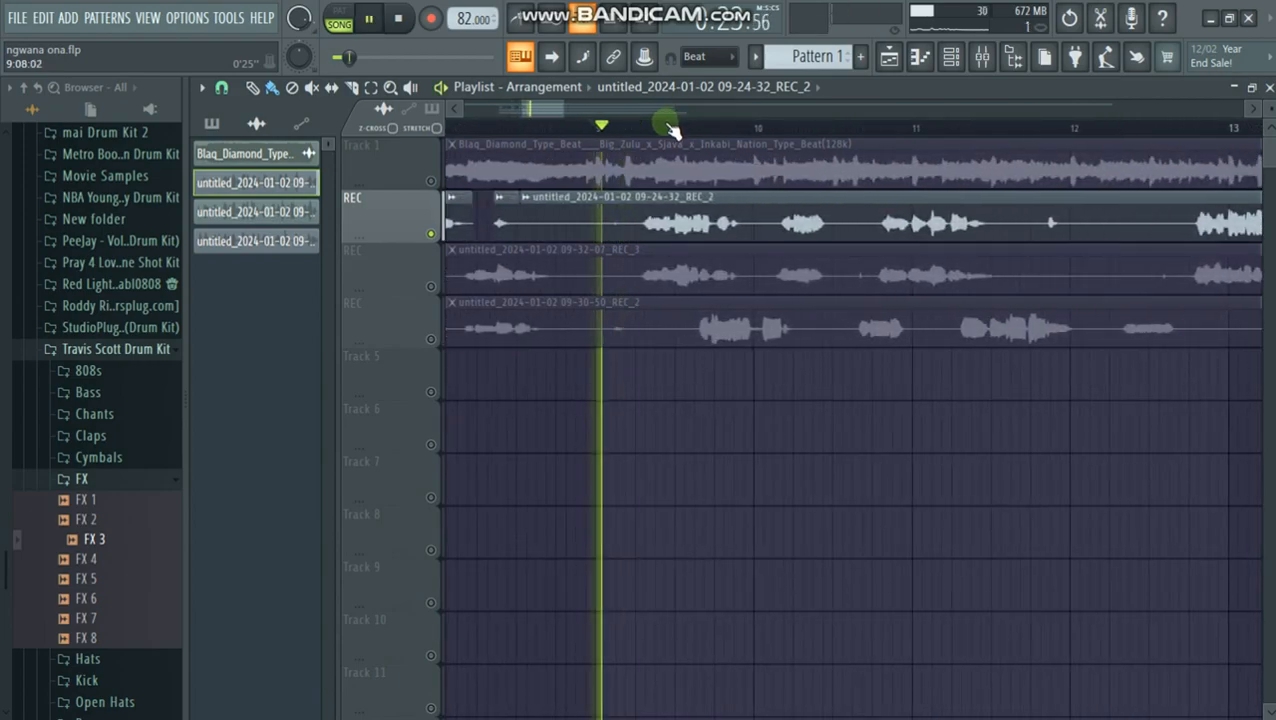
pyautogui.press('space')
pyautogui.press('space')
pyautogui.press('space')
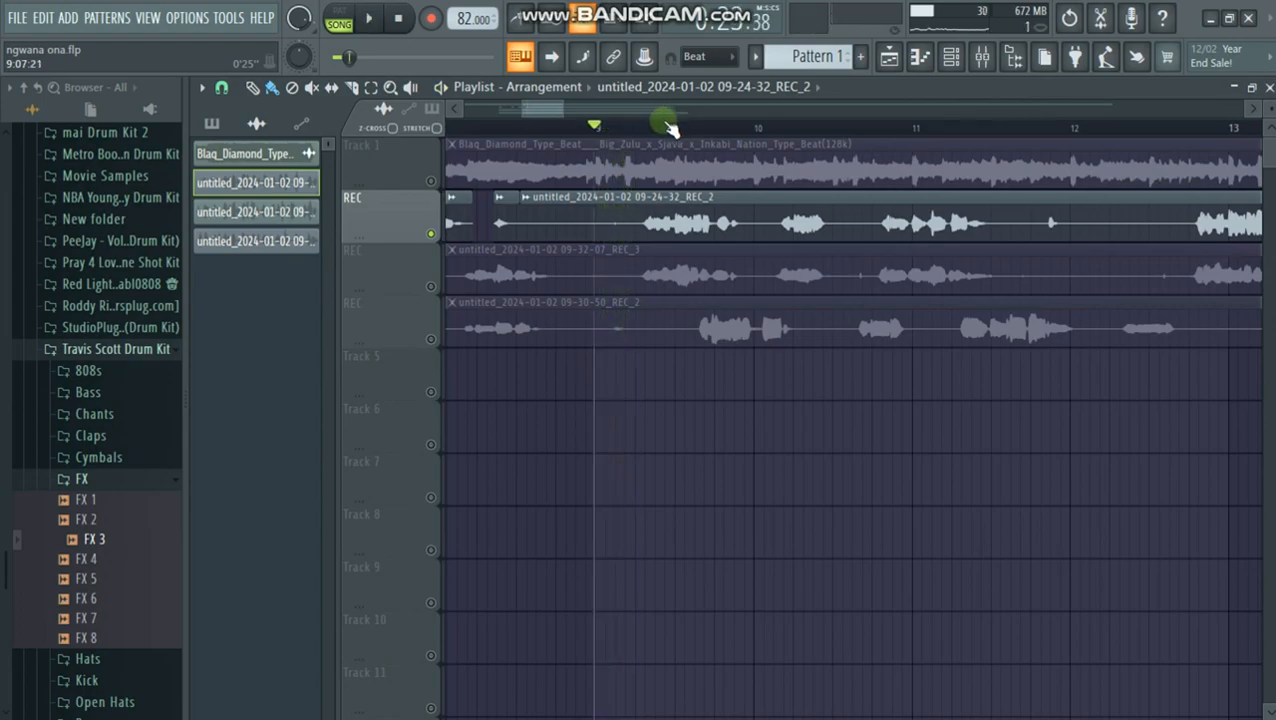
# Audition the stretch around bar 9 with the beat, and trim the remaining clip's start to the phrase after bar 9
pyautogui.click(431, 181)
pyautogui.click(542, 130)
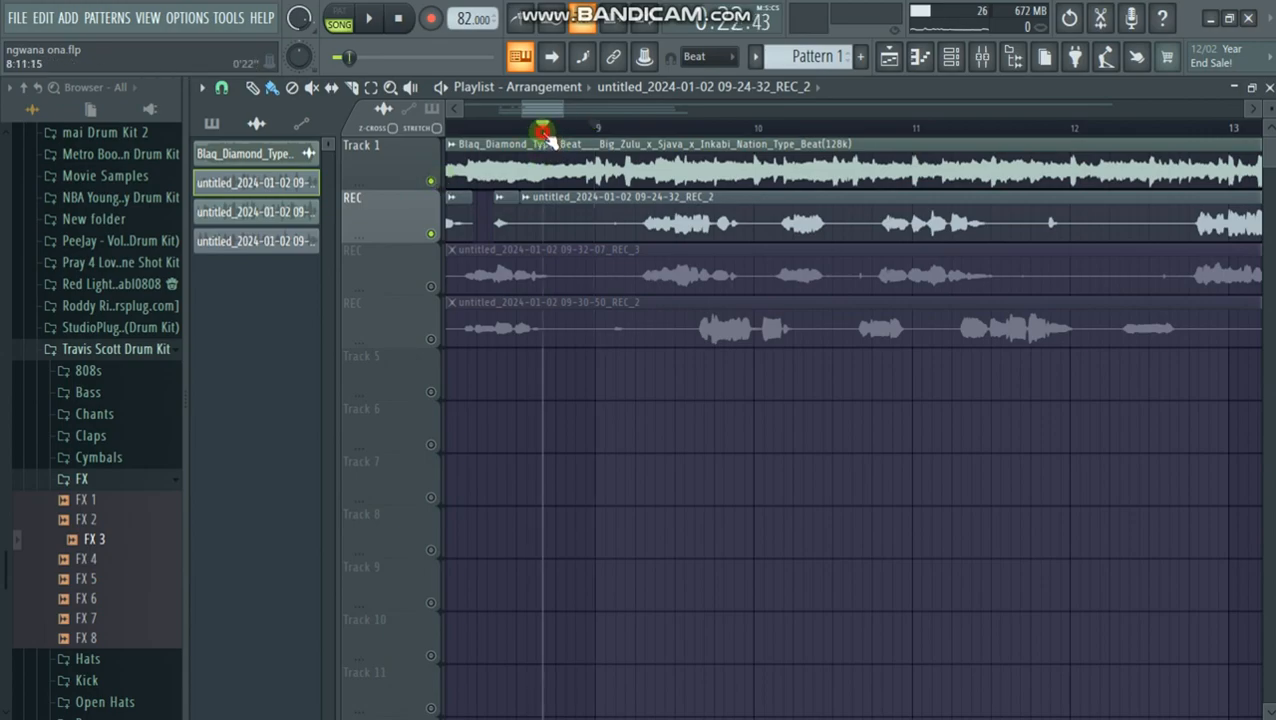
pyautogui.press('space')
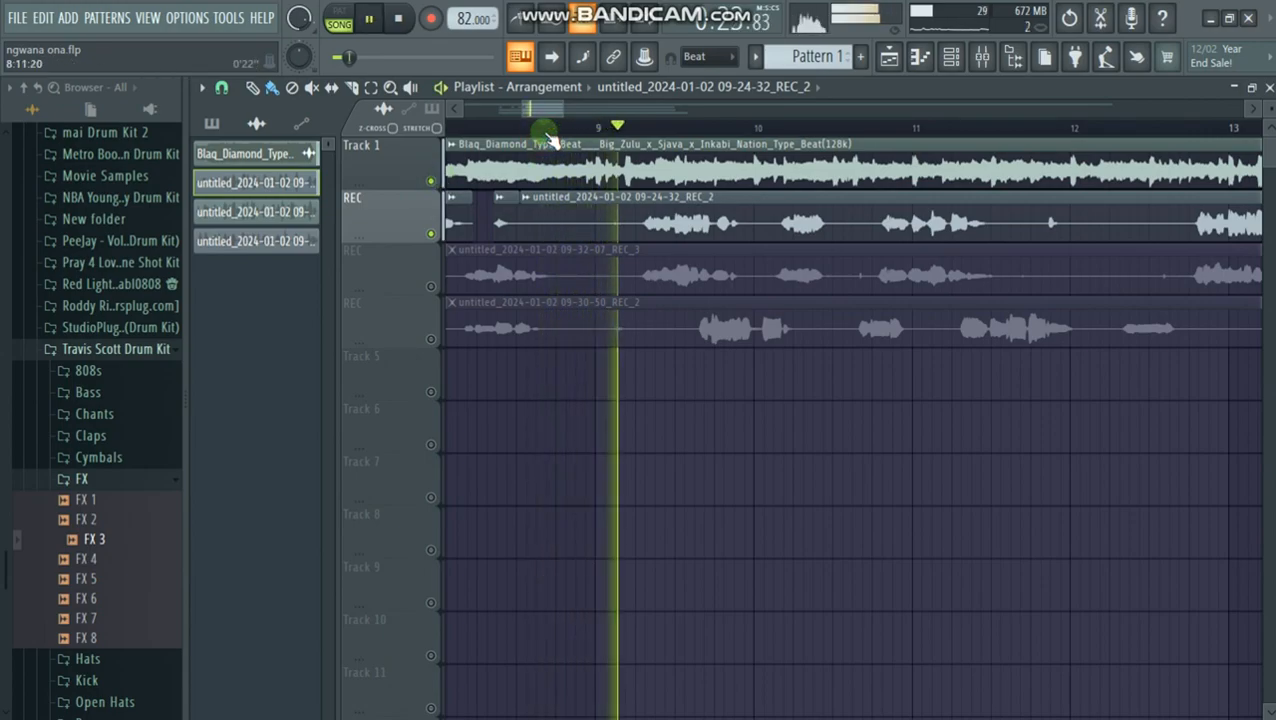
pyautogui.press('space')
pyautogui.click(431, 181)
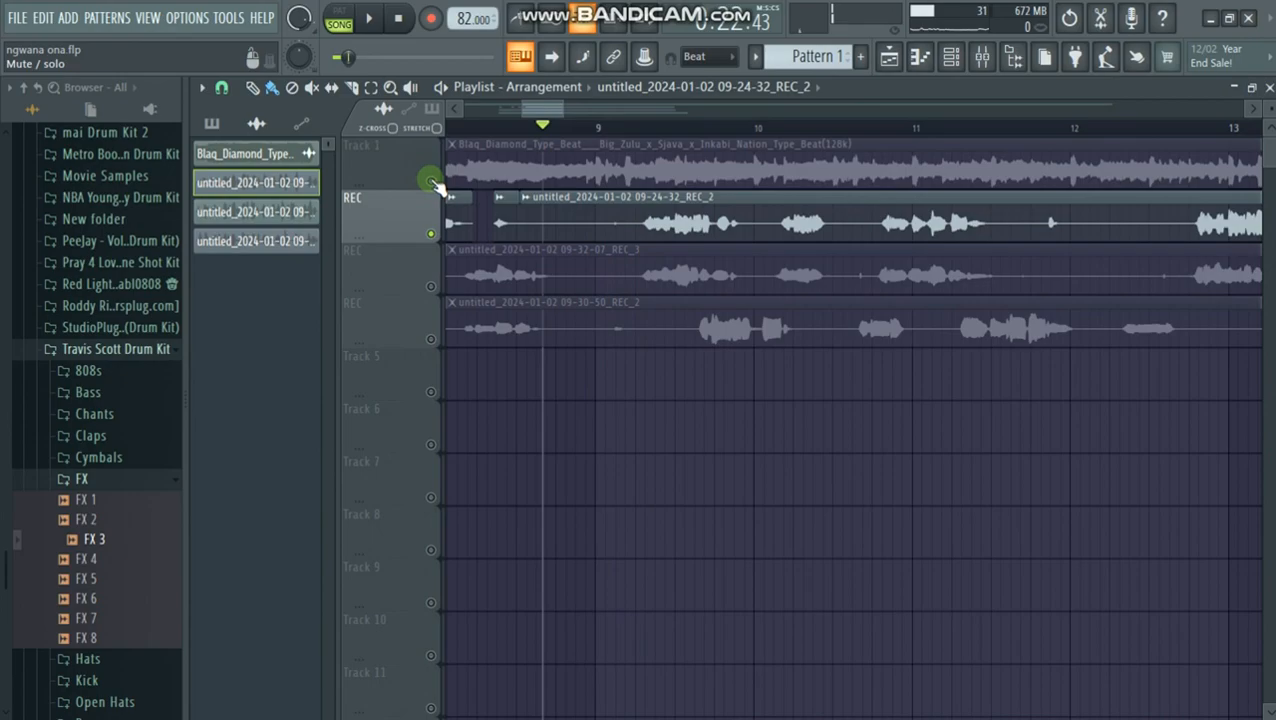
pyautogui.moveTo(529, 208); pyautogui.dragTo(640, 229)
# Play the trimmed gap around bar 9 together with the beat to check the edit, and mute the beat again
pyautogui.press('space')
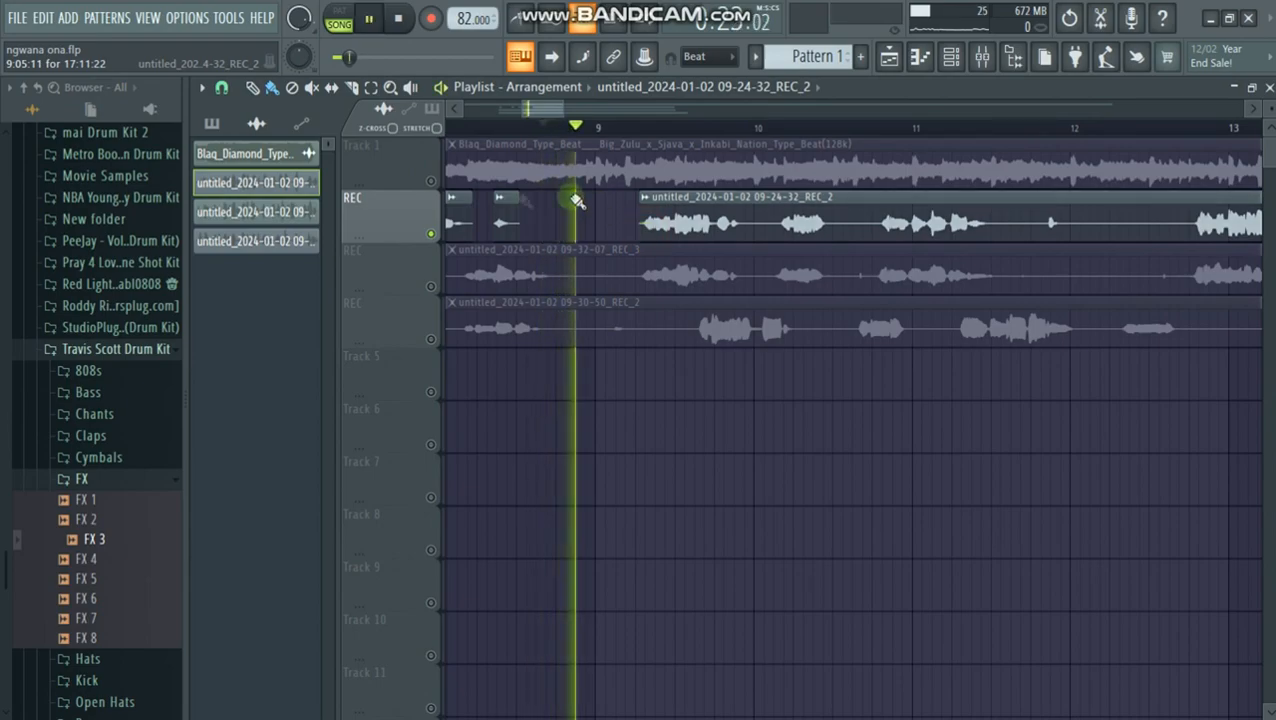
pyautogui.click(431, 181)
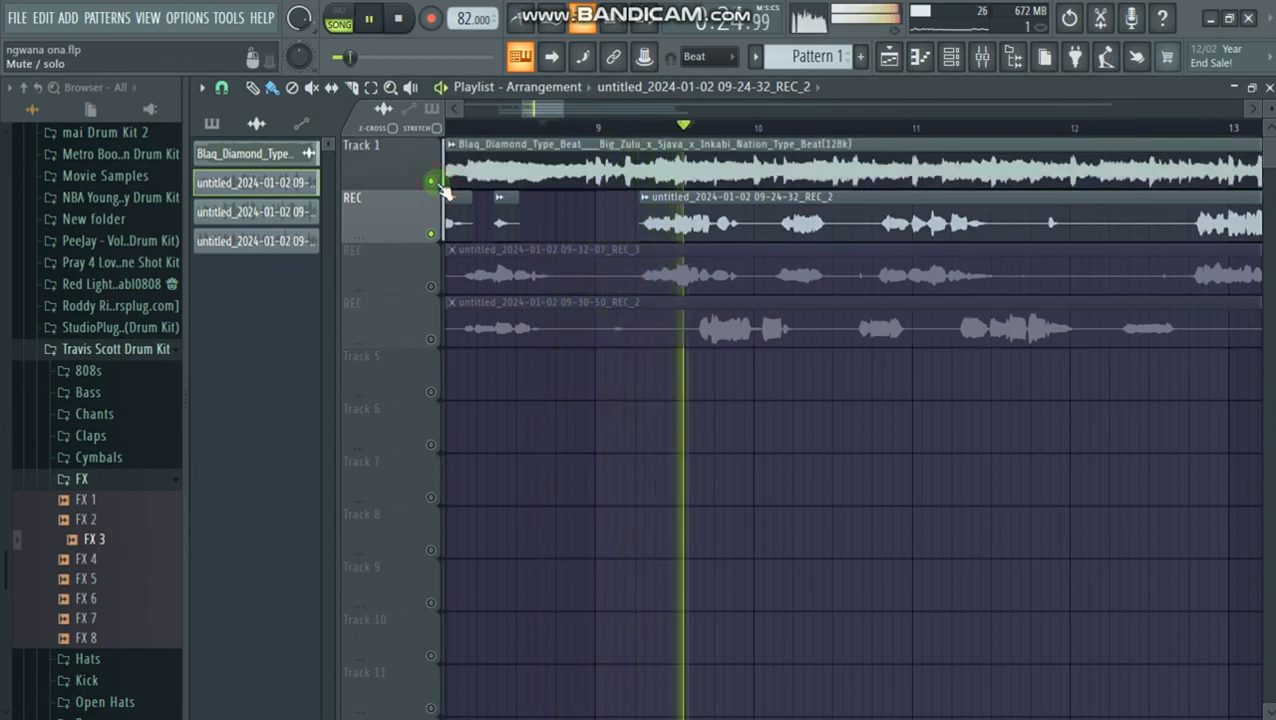
pyautogui.press('space')
pyautogui.press('space')
pyautogui.click(483, 130)
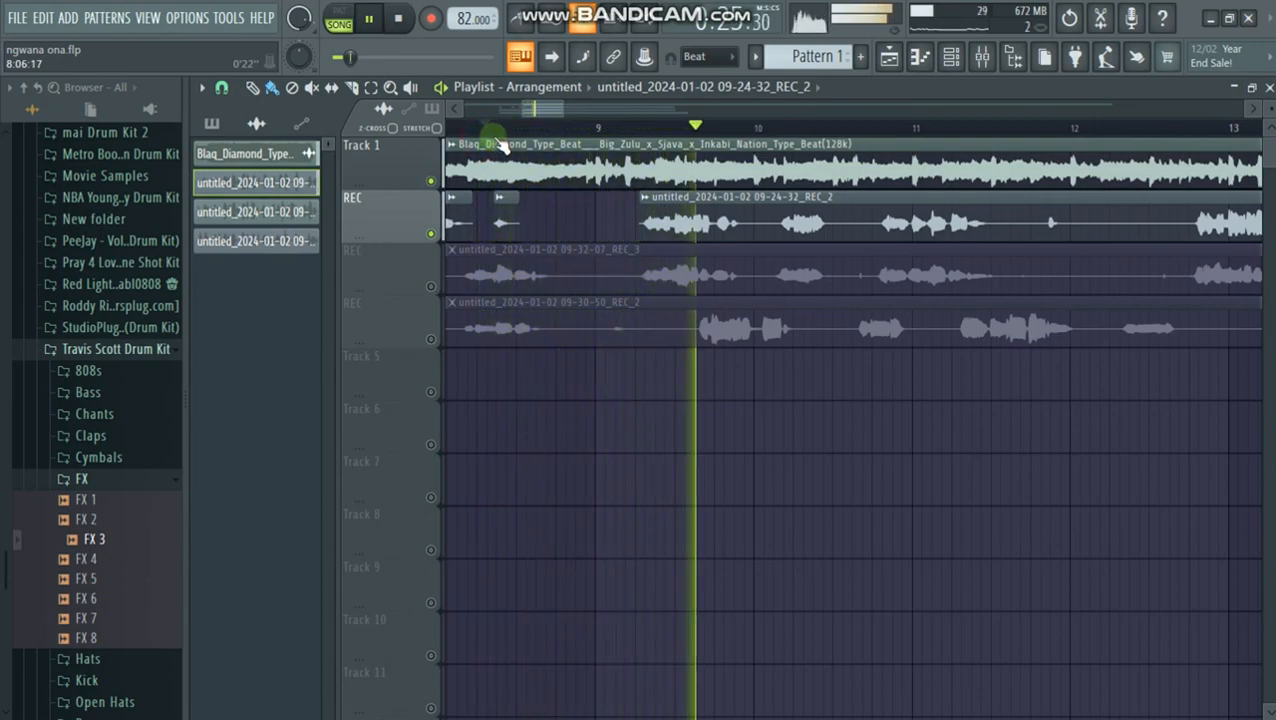
pyautogui.press('space')
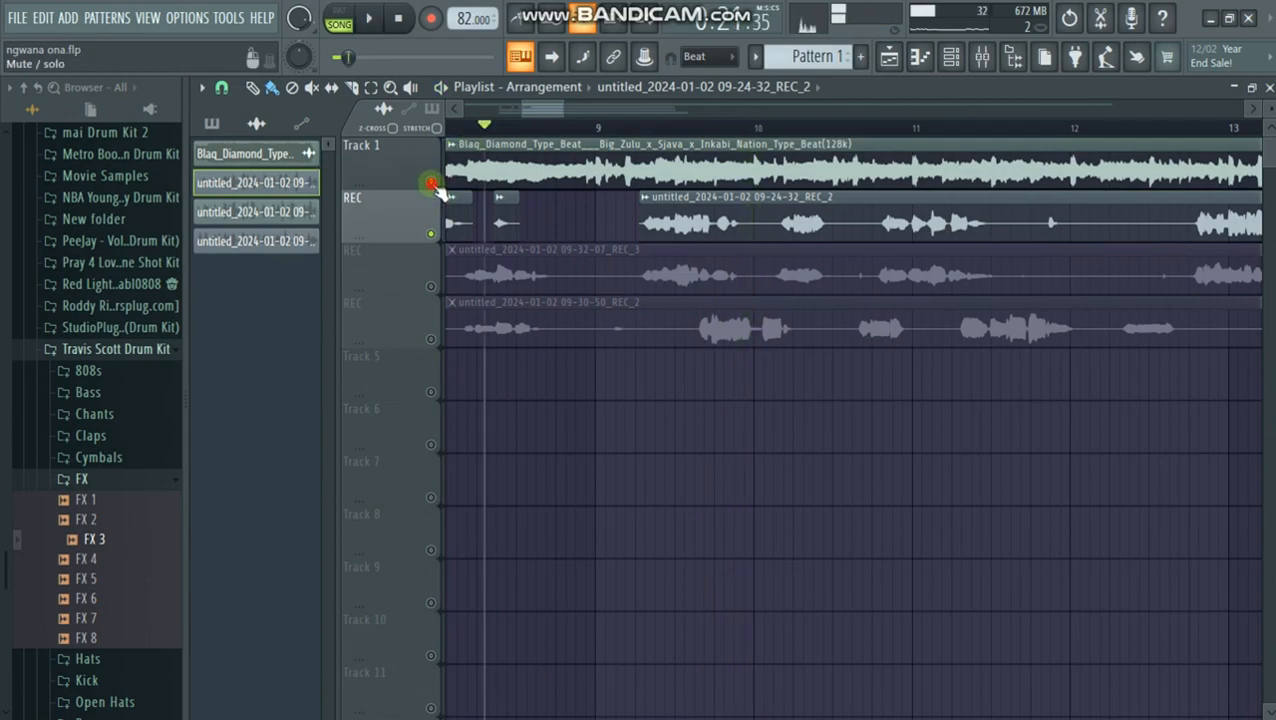
pyautogui.click(432, 184)
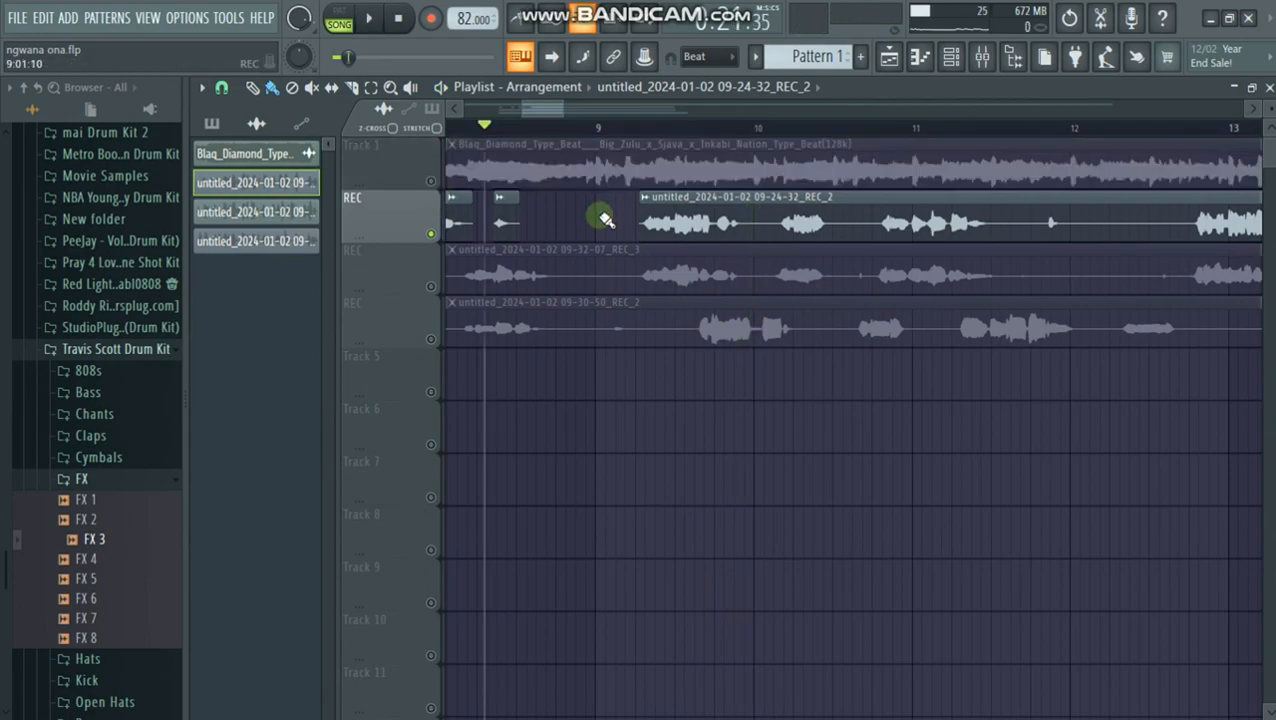
# Split the vocal after the phrases on either side of bar 10 and trim the silent gaps up to the phrase before bar 11
pyautogui.click(745, 222)
pyautogui.moveTo(742, 225); pyautogui.dragTo(780, 230)
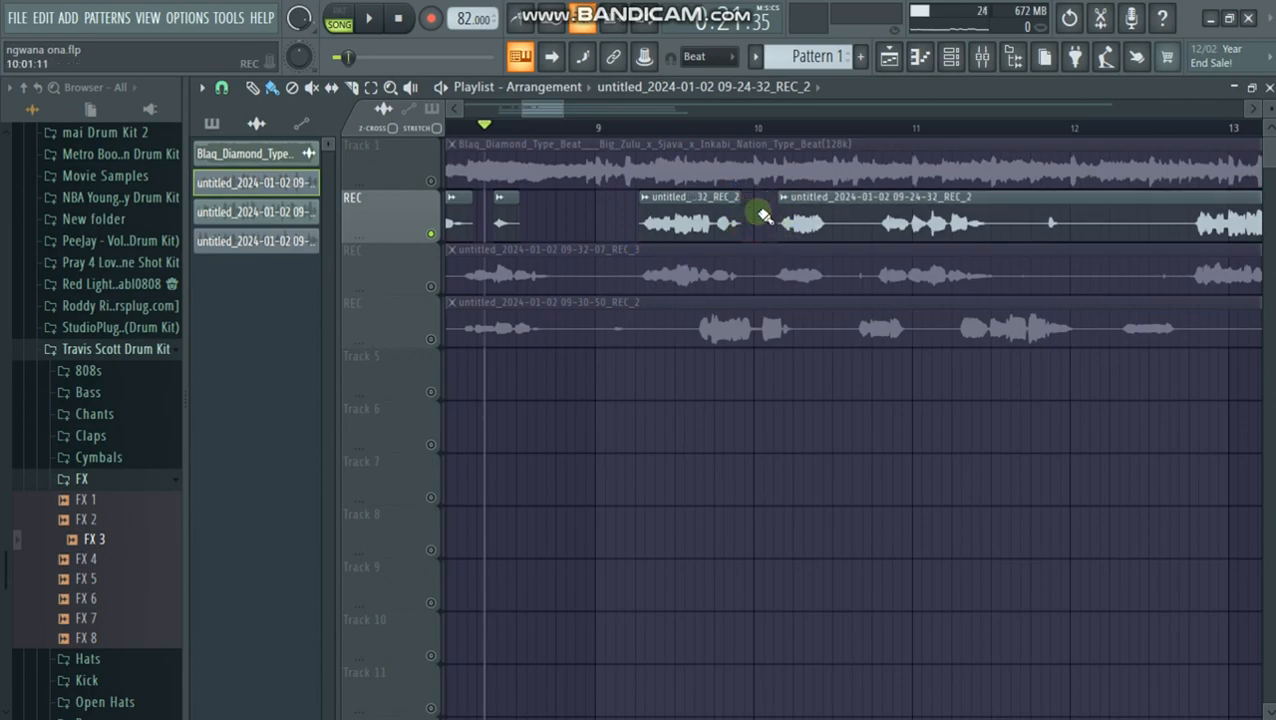
pyautogui.moveTo(523, 106); pyautogui.dragTo(534, 108)
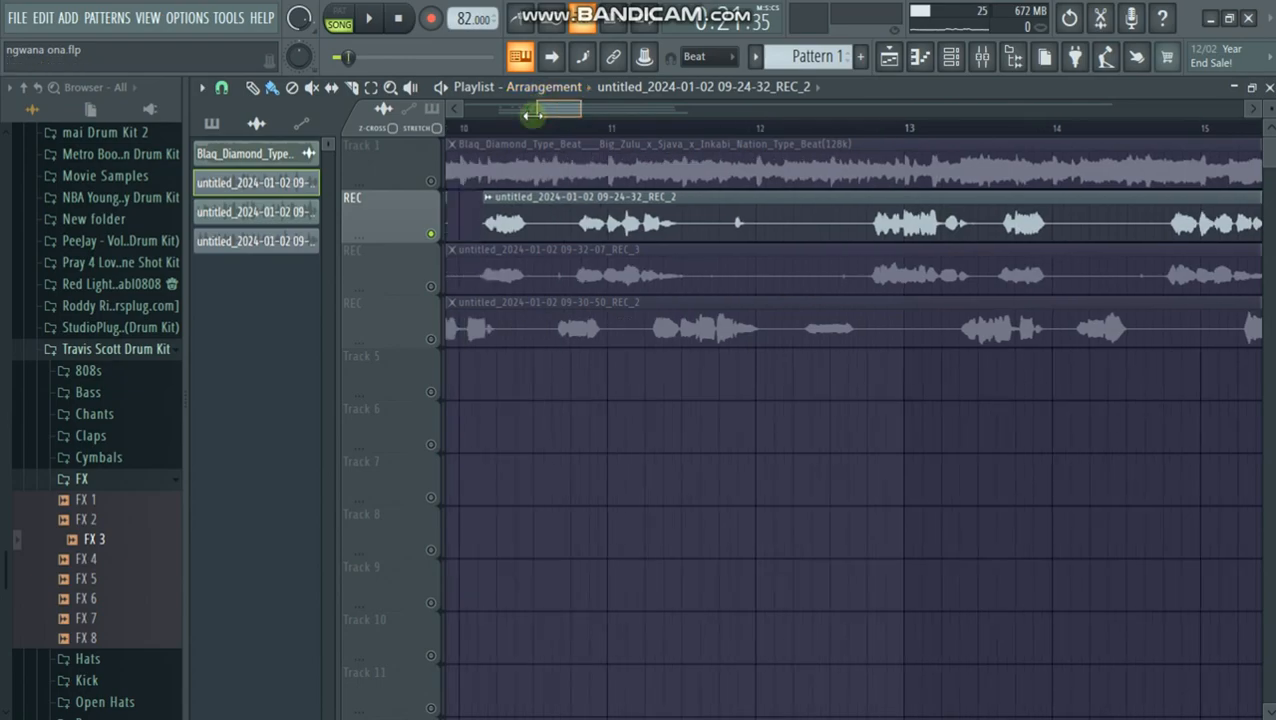
pyautogui.click(571, 238)
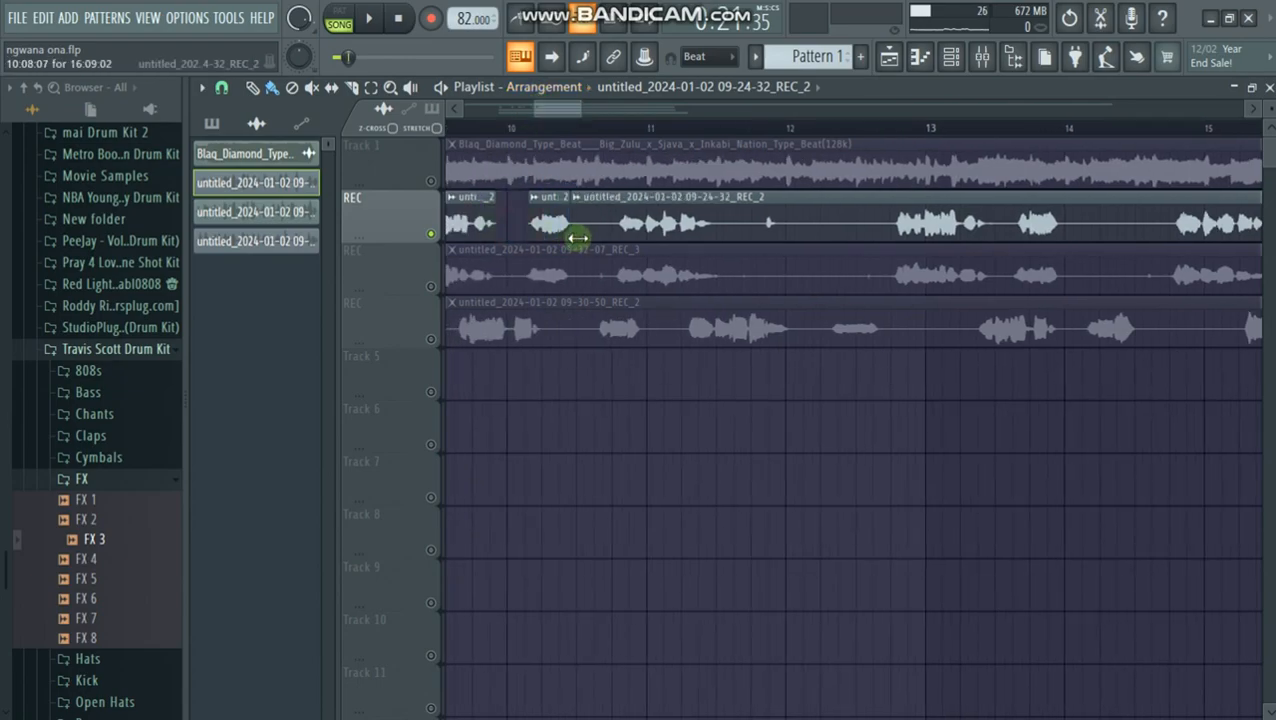
pyautogui.moveTo(578, 226); pyautogui.dragTo(611, 236)
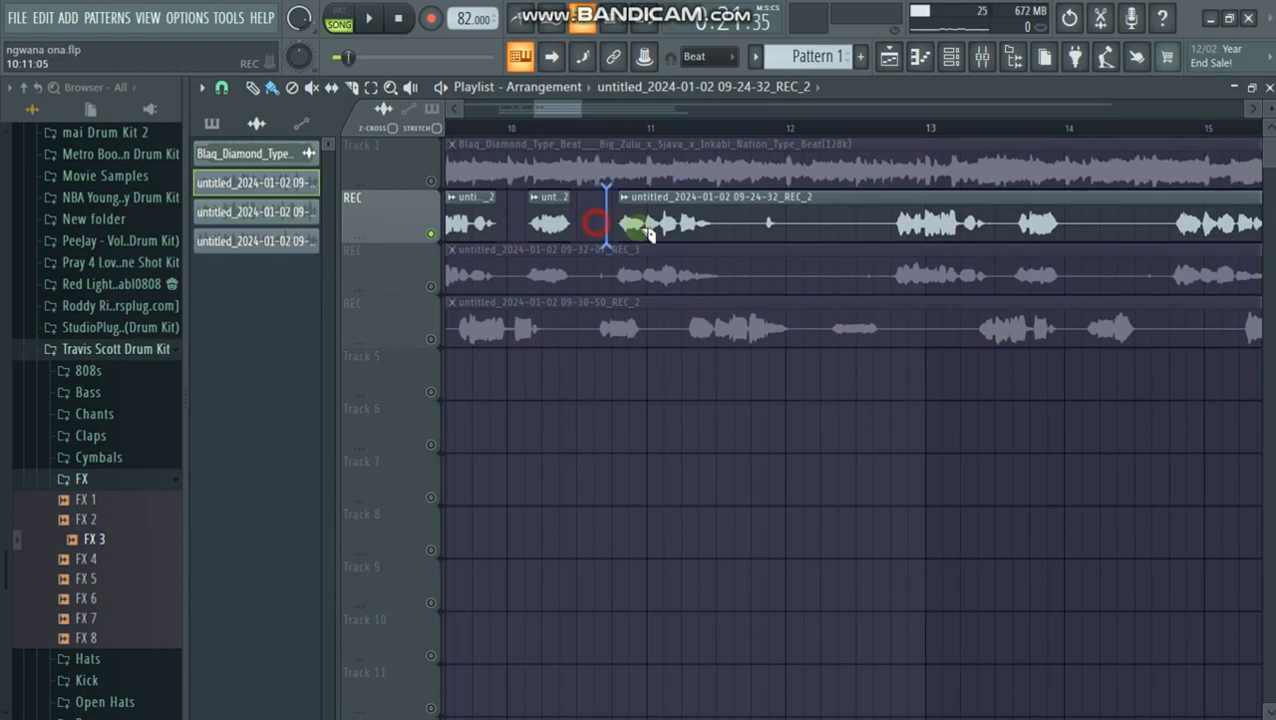
# Split the vocal after the phrase around bar 11, trim the gap up to the short sound before bar 12, and play the cut back
pyautogui.click(712, 240)
pyautogui.moveTo(714, 222); pyautogui.dragTo(757, 225)
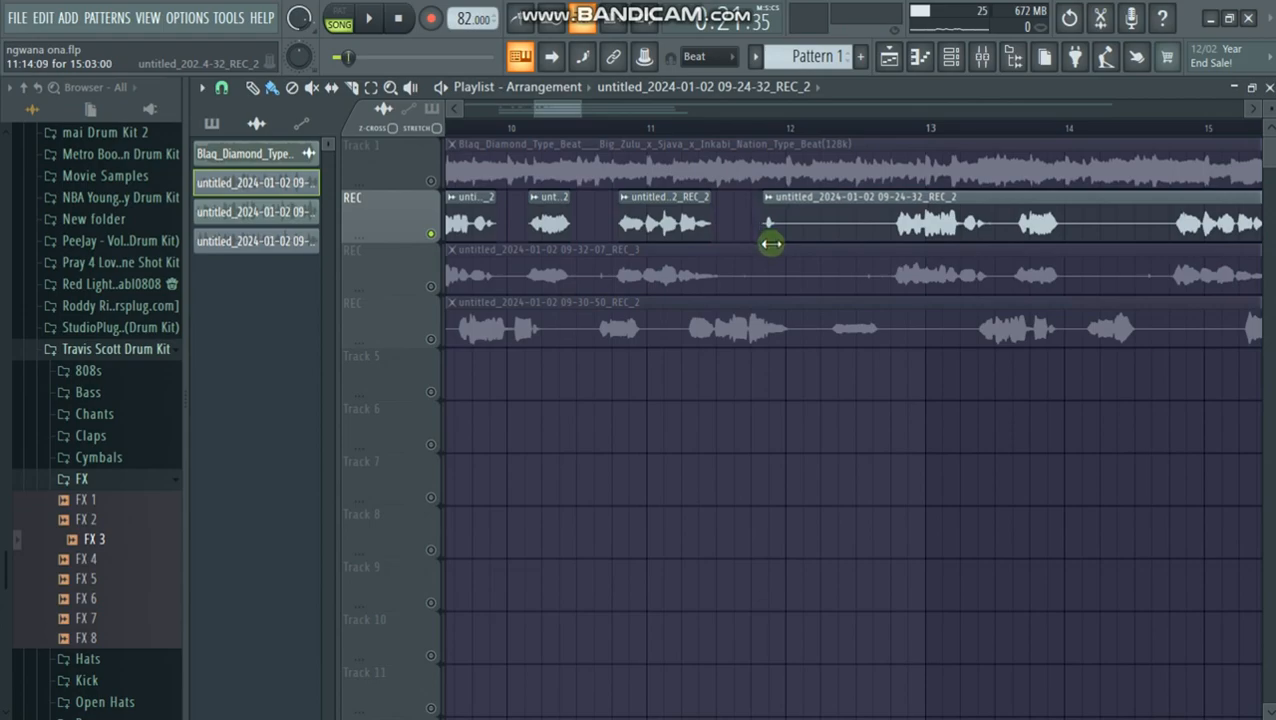
pyautogui.moveTo(716, 138); pyautogui.dragTo(682, 140)
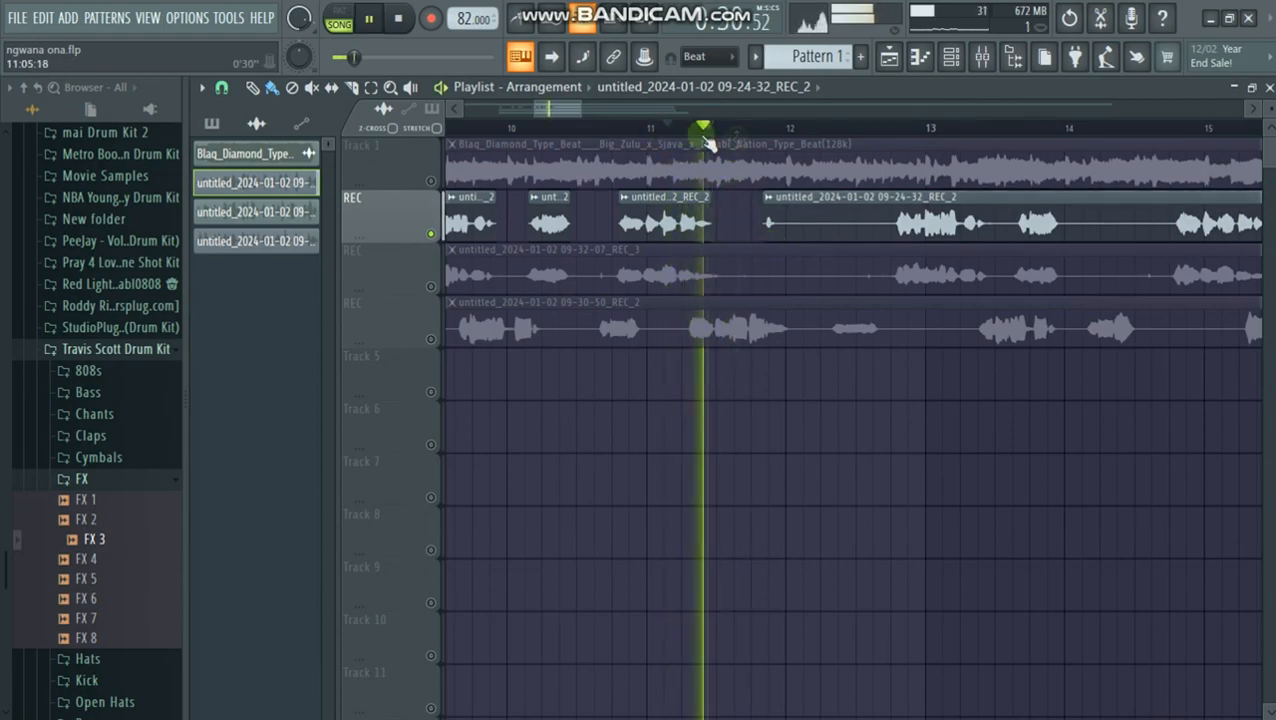
# Play back the cut after bar 11 and extend the end of the phrase's clip slightly
pyautogui.press('space')
pyautogui.press('space')
pyautogui.moveTo(711, 208); pyautogui.dragTo(720, 208)
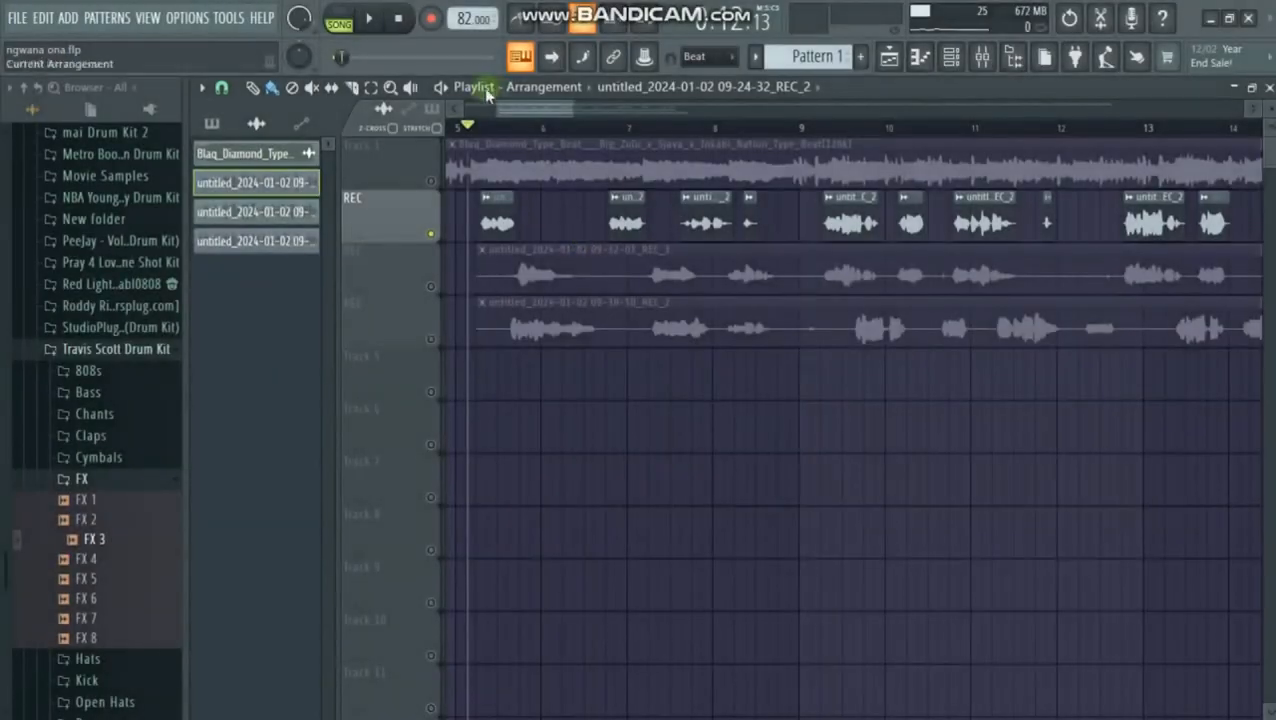
# Unmute the beat and audition the edited vocal clips together with it from bar 5 to past bar 17
pyautogui.scroll(-4, 480, 133)
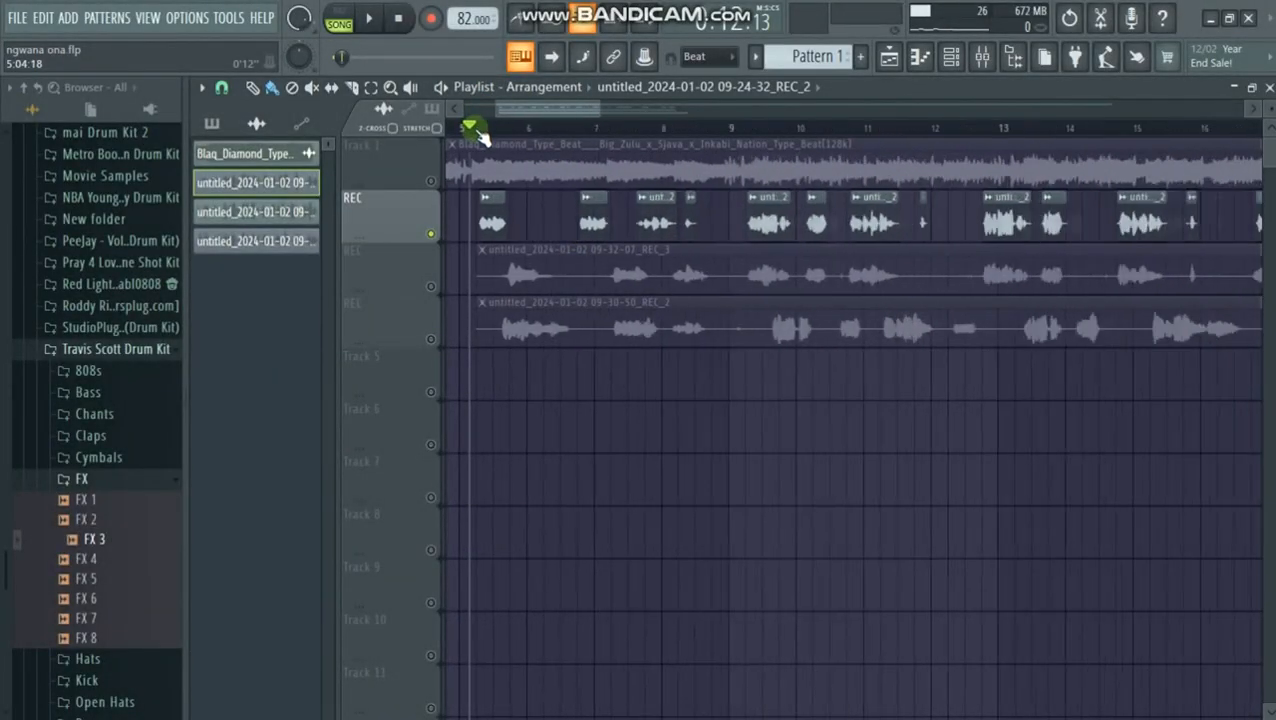
pyautogui.scroll(3, 480, 133)
pyautogui.scroll(2, 480, 133)
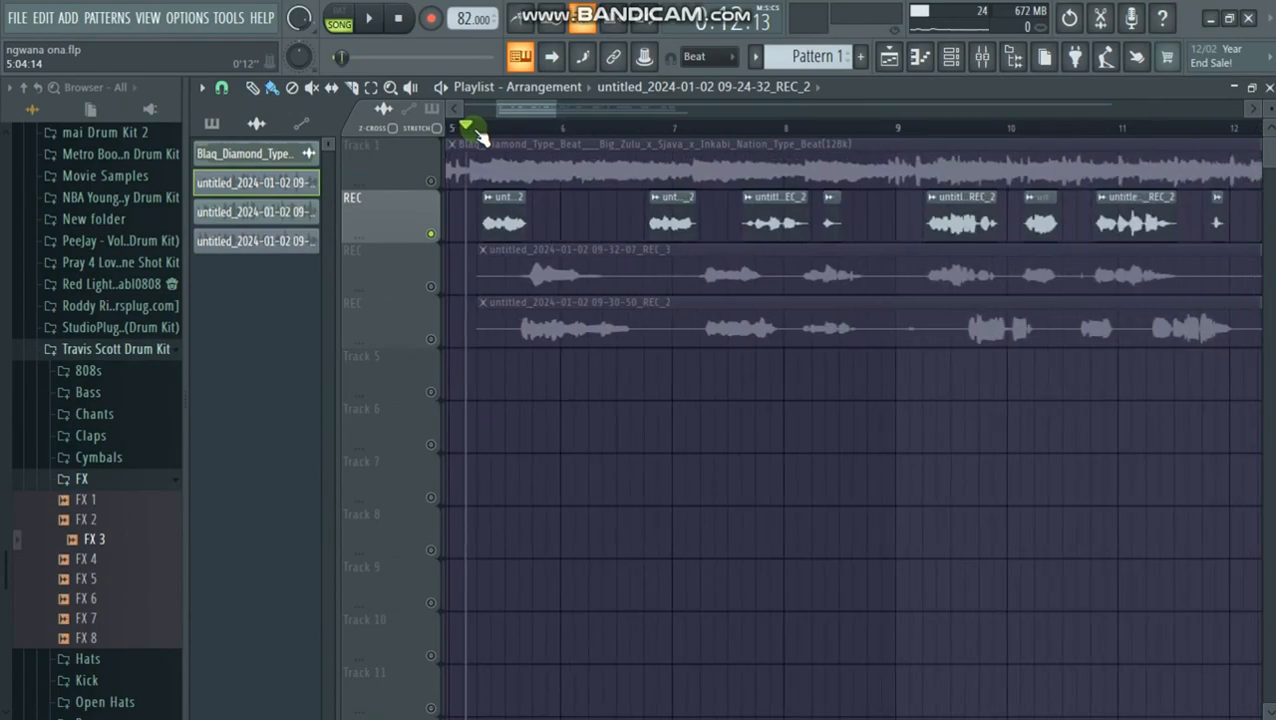
pyautogui.scroll(-1, 483, 133)
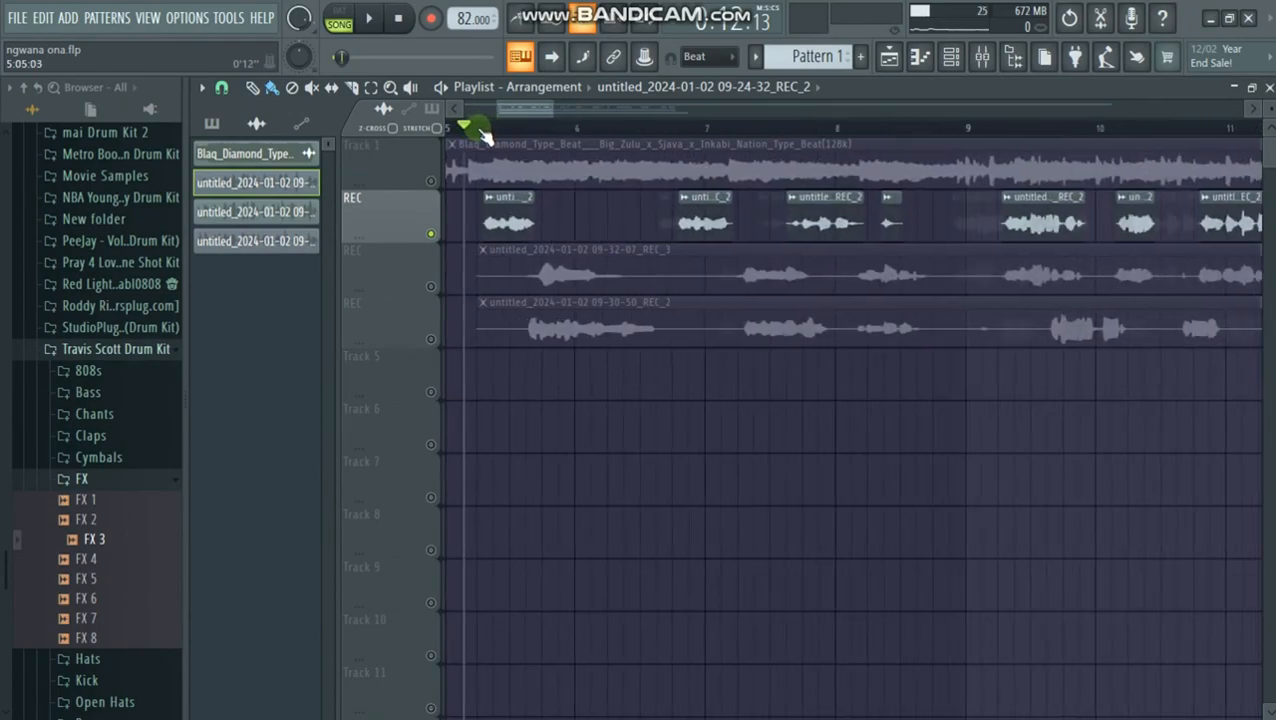
pyautogui.click(434, 181)
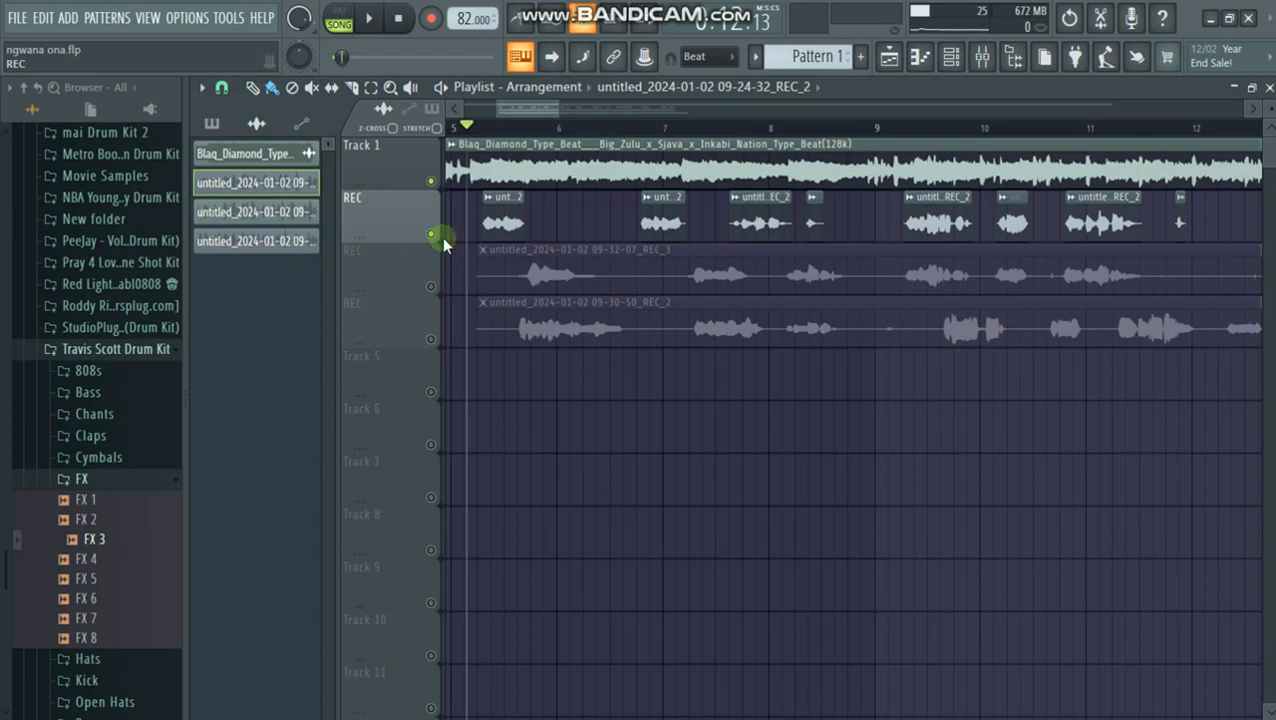
pyautogui.press('space')
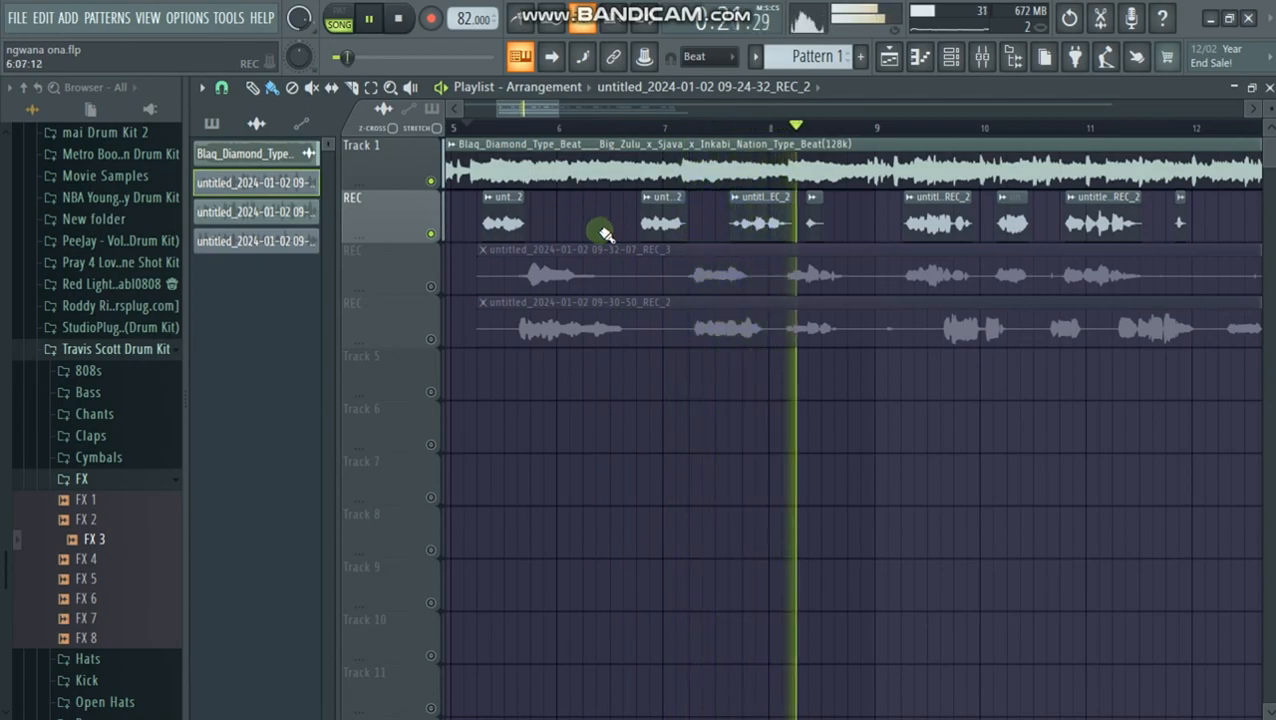
pyautogui.moveTo(544, 108); pyautogui.dragTo(553, 108)
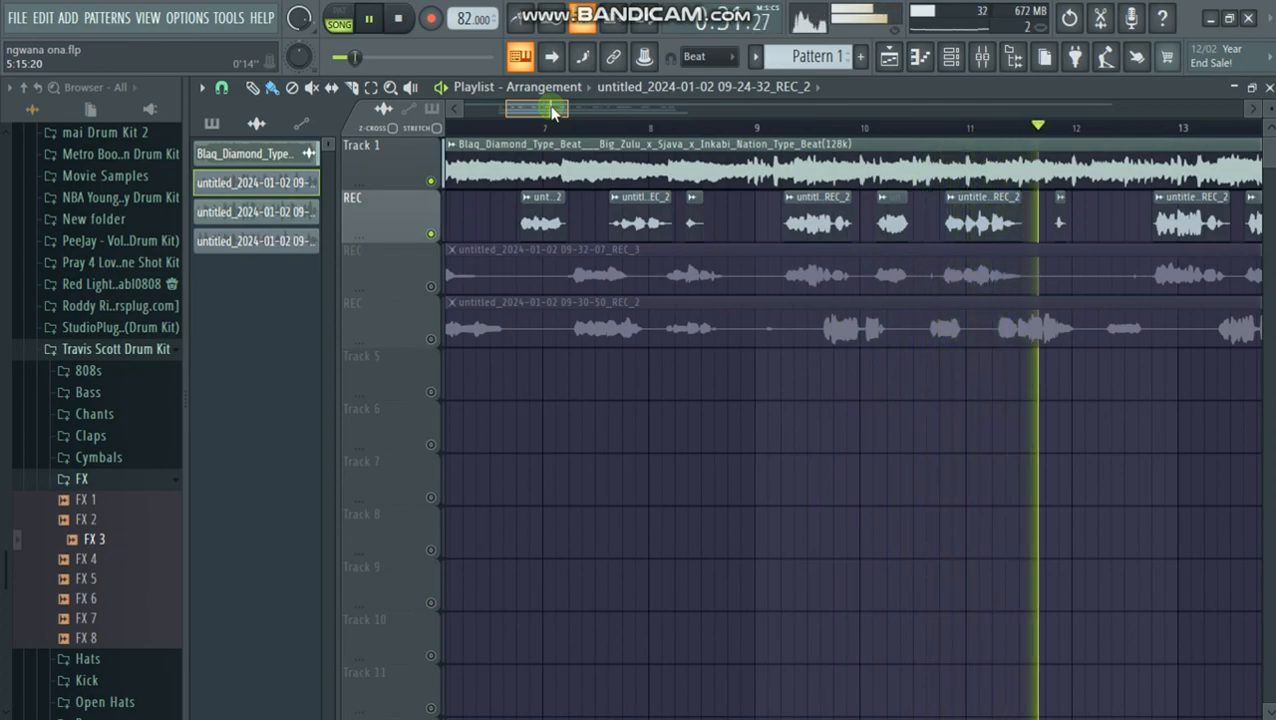
pyautogui.moveTo(552, 108); pyautogui.dragTo(597, 117)
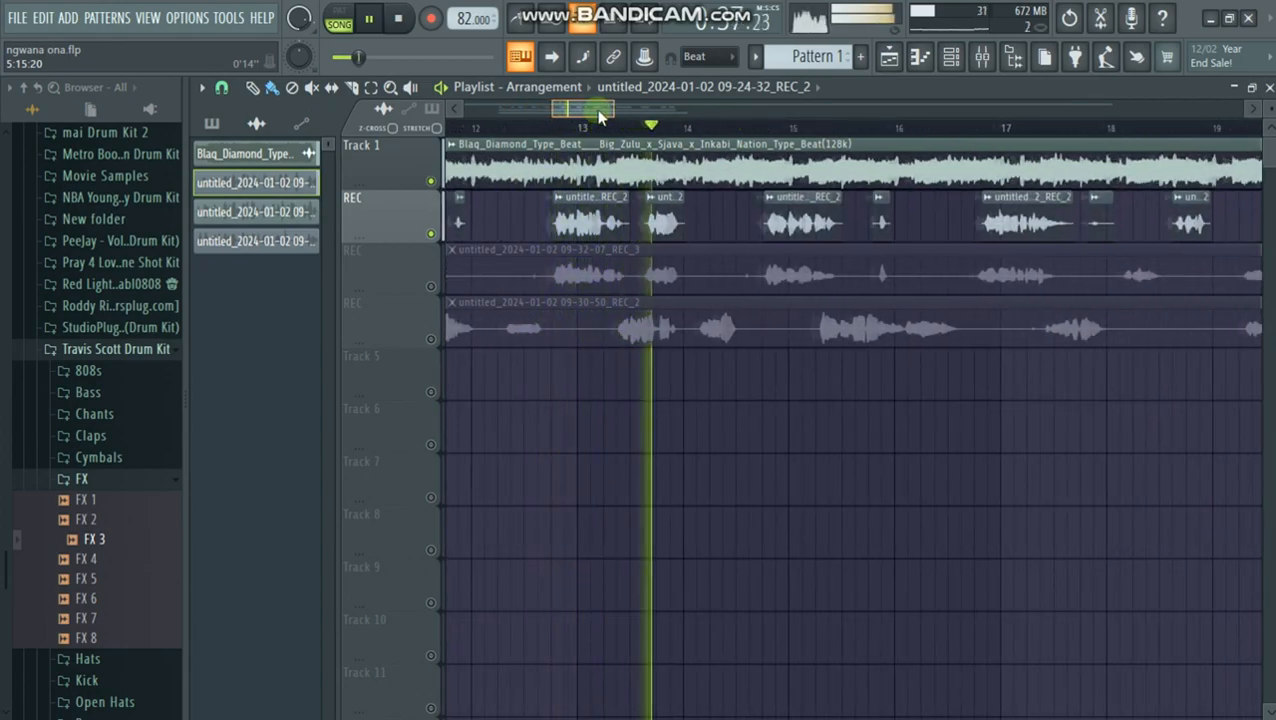
pyautogui.moveTo(597, 117); pyautogui.dragTo(600, 117)
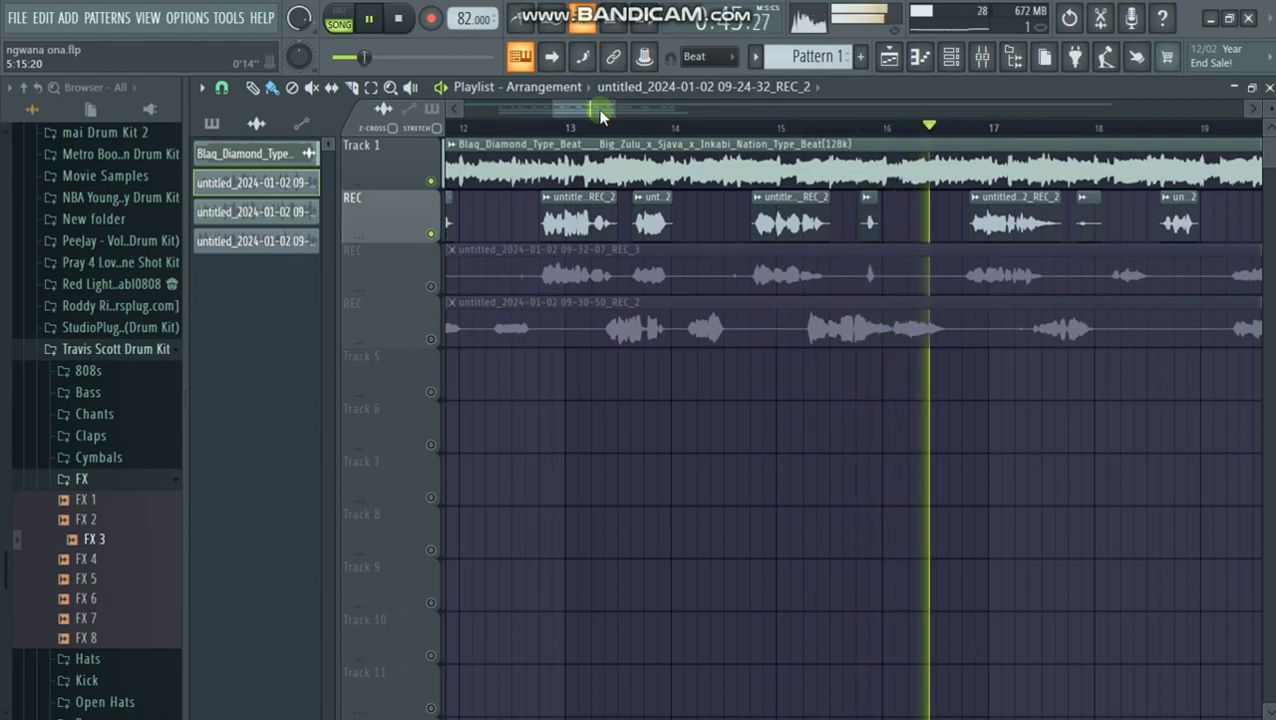
pyautogui.moveTo(548, 107); pyautogui.dragTo(517, 108)
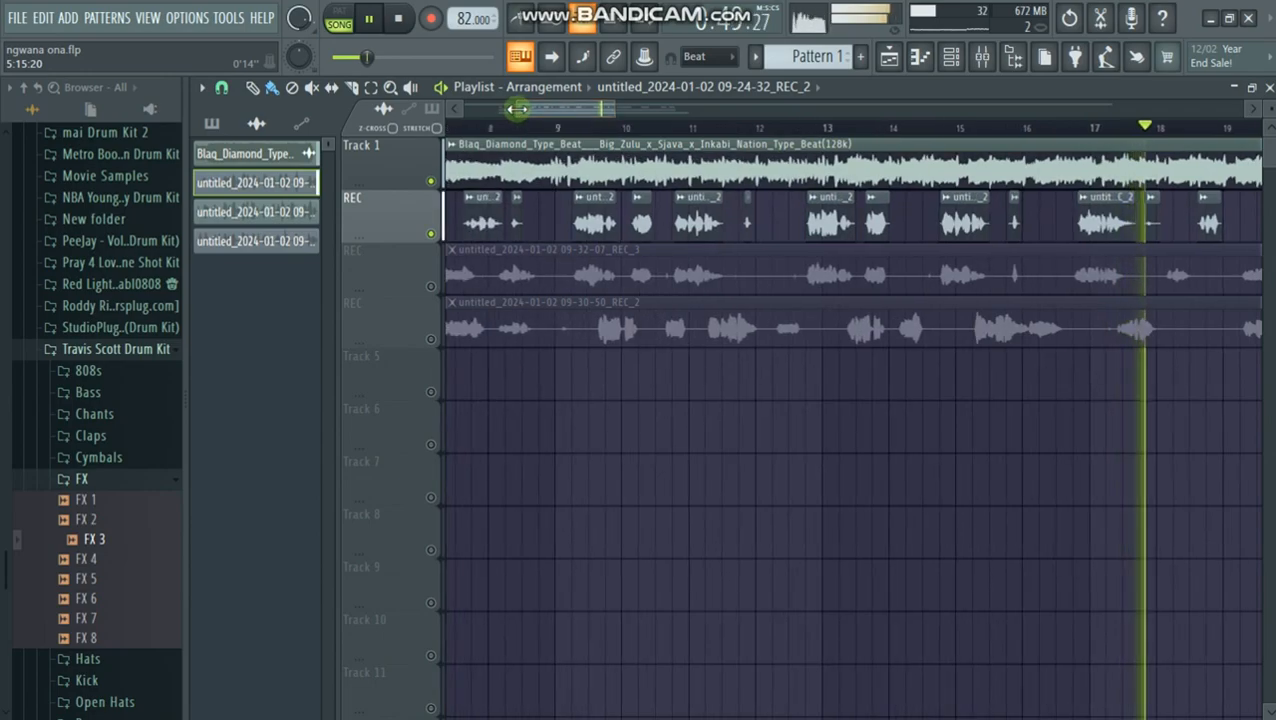
pyautogui.press('space')
# Tighten the gap between bars 7 and 8 by trimming the preceding clip's end and the following clip's start
pyautogui.moveTo(520, 108)
pyautogui.mouseDown()
pyautogui.moveTo(500, 113)
pyautogui.moveTo(497, 133)
pyautogui.mouseUp()
pyautogui.scroll(7, 497, 130)
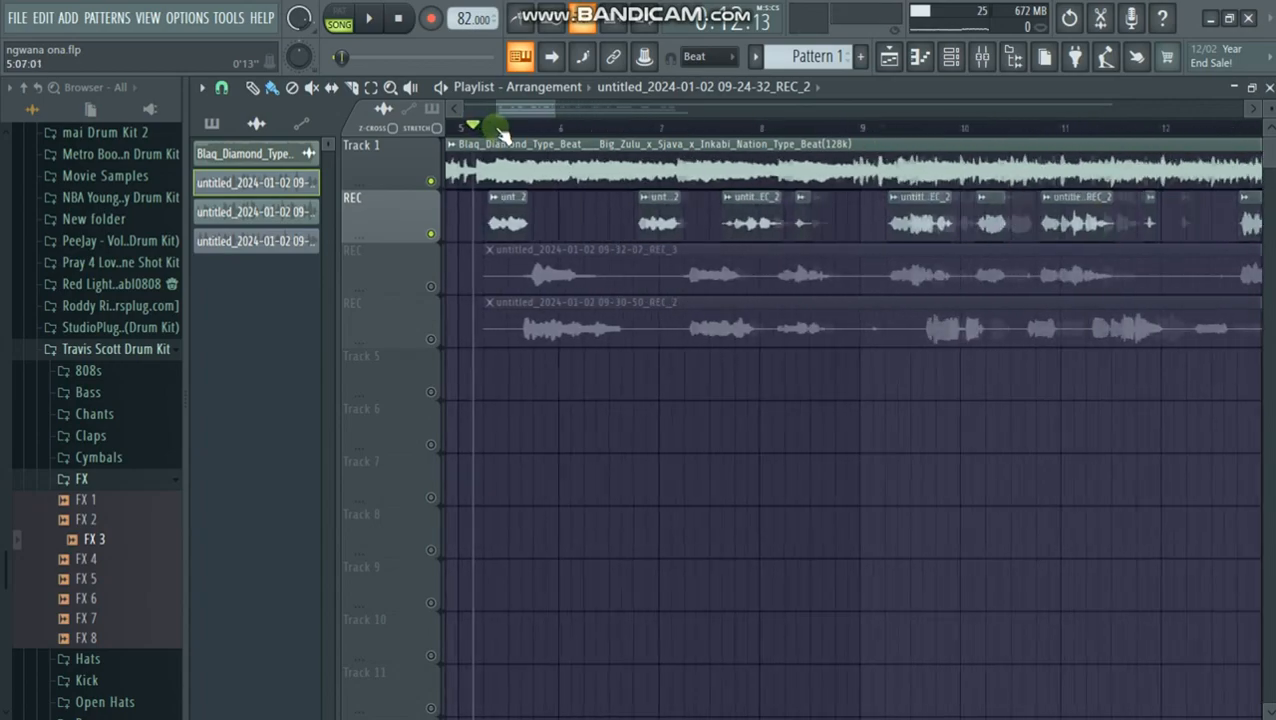
pyautogui.scroll(1, 509, 133)
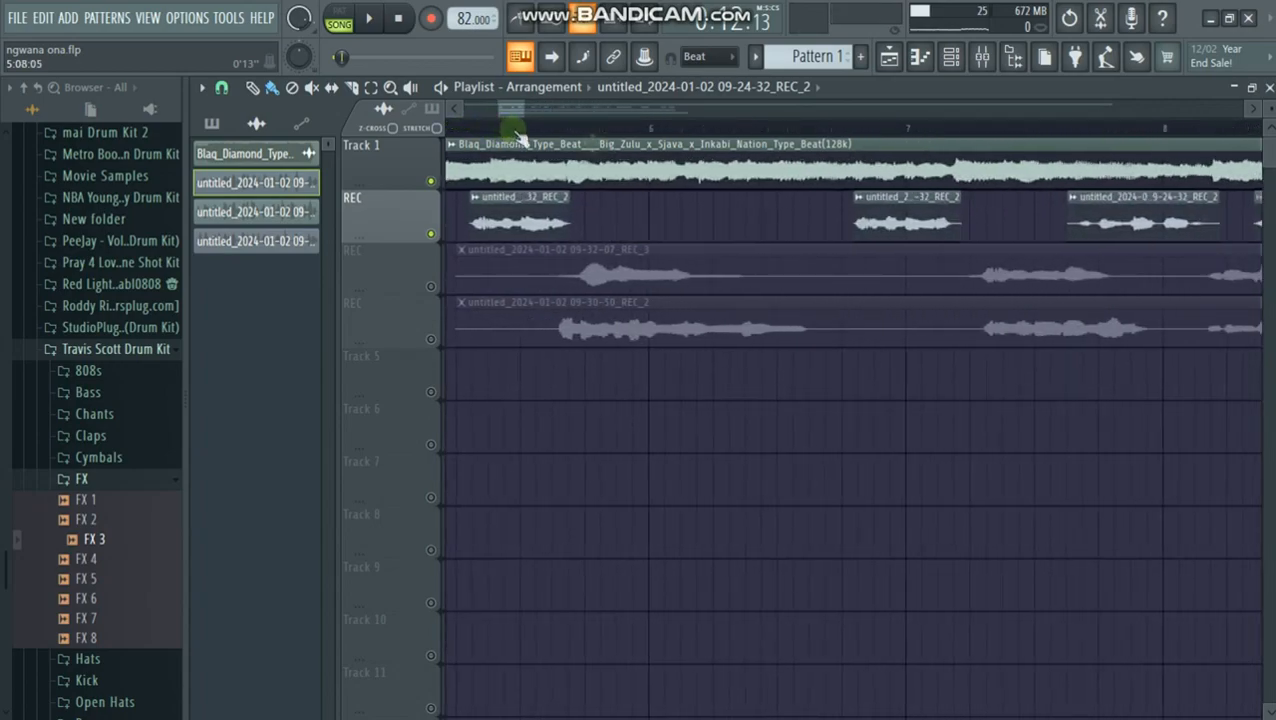
pyautogui.moveTo(960, 211); pyautogui.dragTo(953, 213)
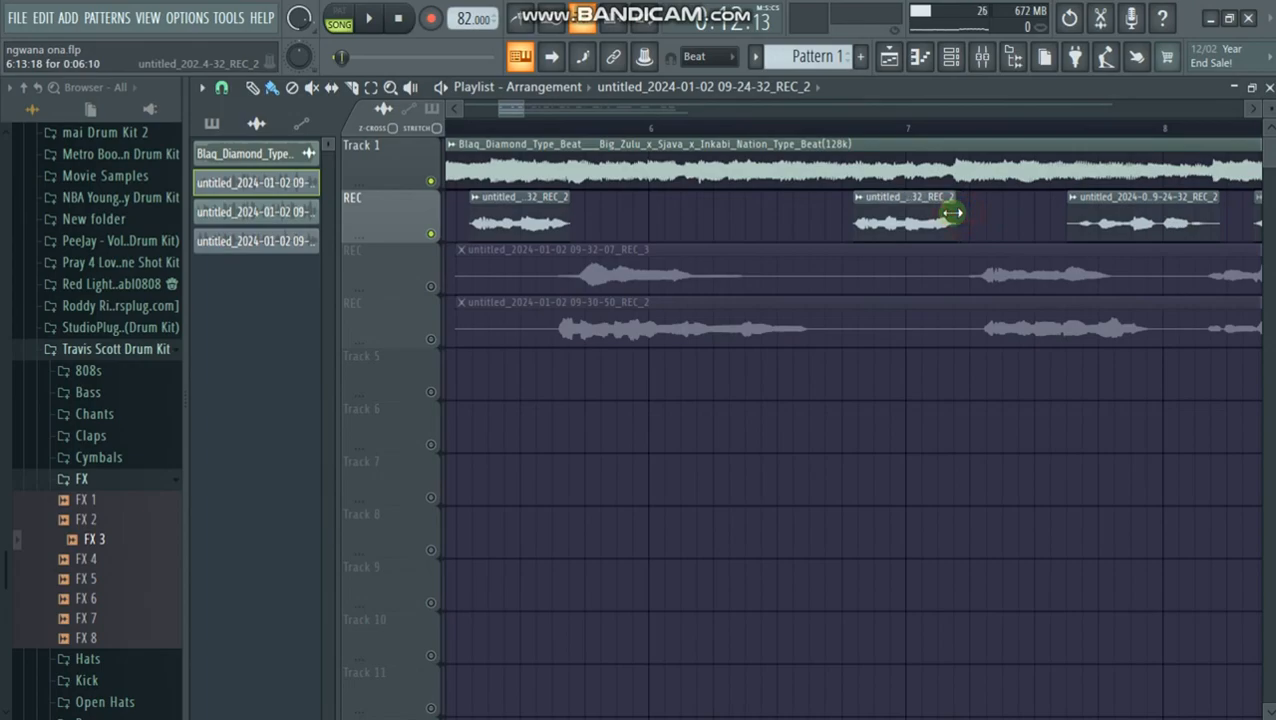
pyautogui.moveTo(1068, 223); pyautogui.dragTo(1075, 225)
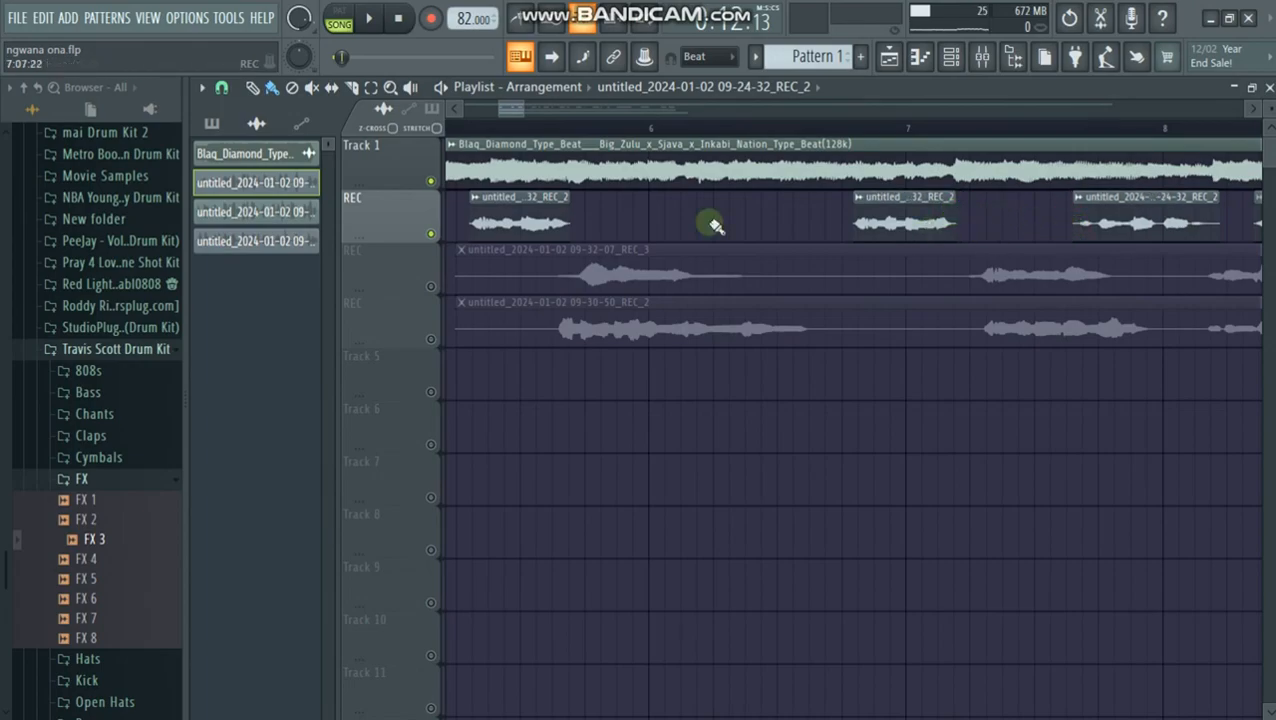
# Open the sample of the first vocal clip before bar 6 in Edison
pyautogui.scroll(4, 463, 135)
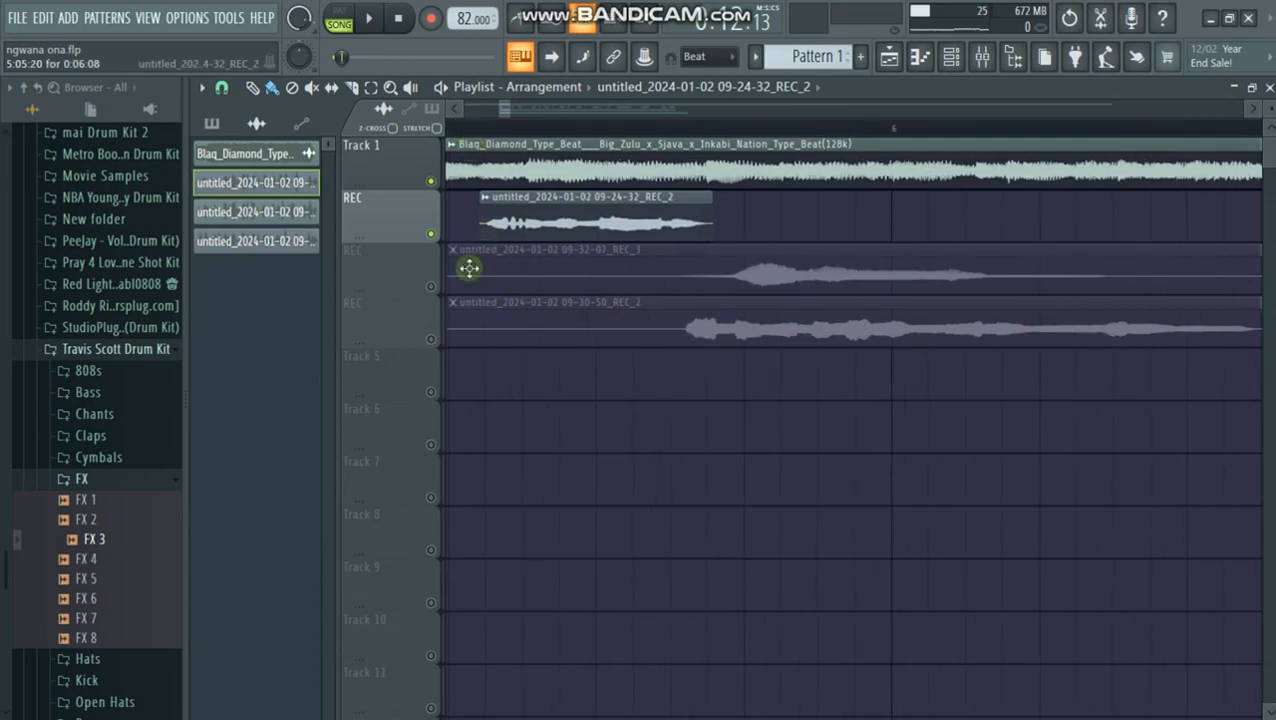
pyautogui.click(488, 203)
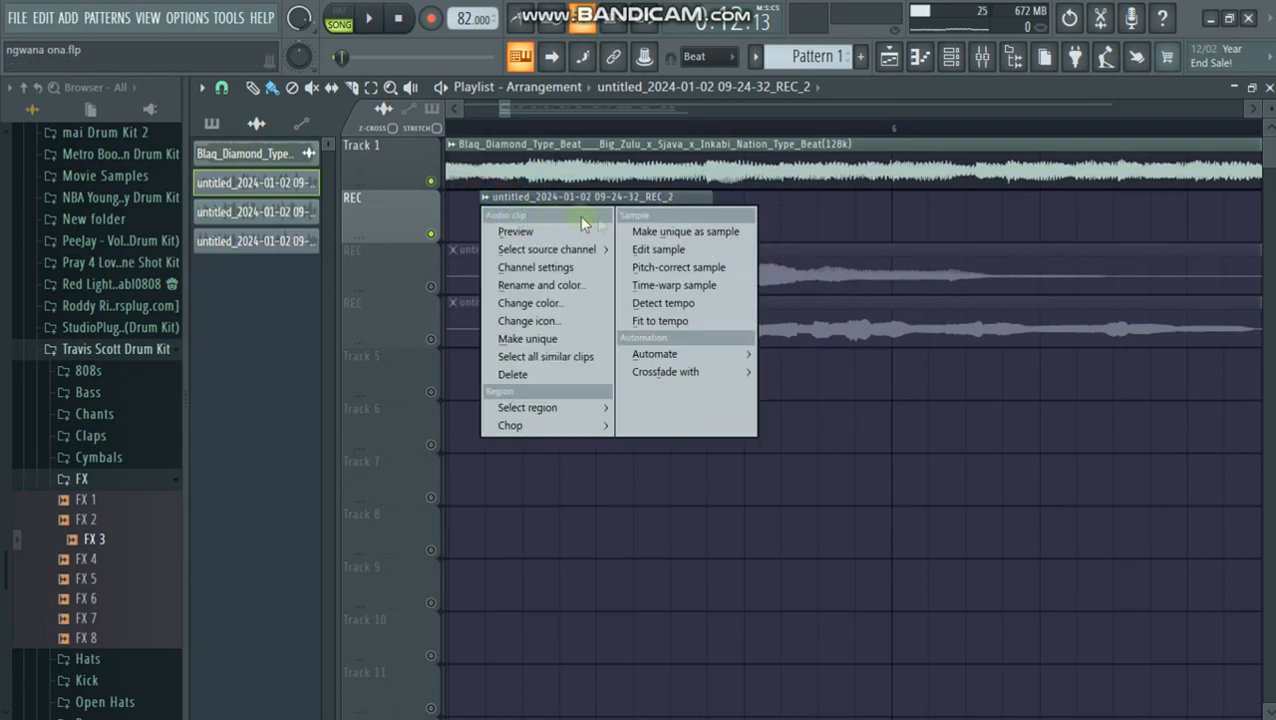
pyautogui.click(678, 250)
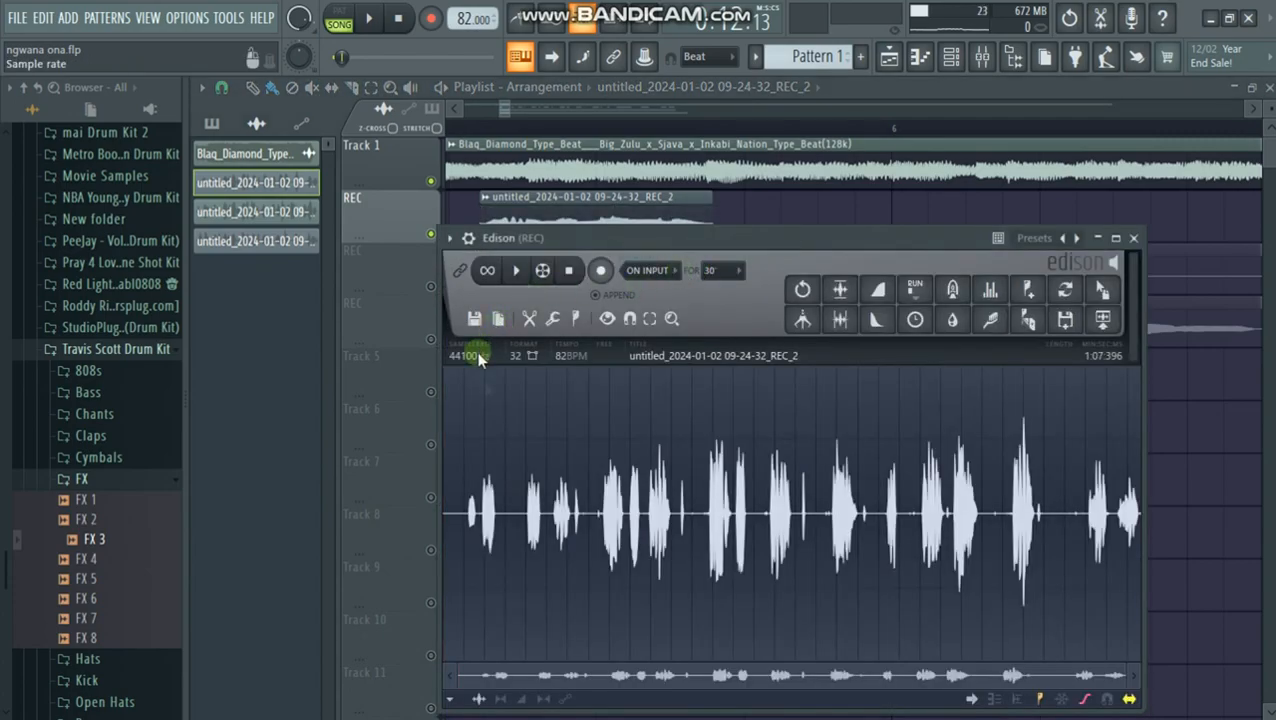
pyautogui.scroll(5, 480, 423)
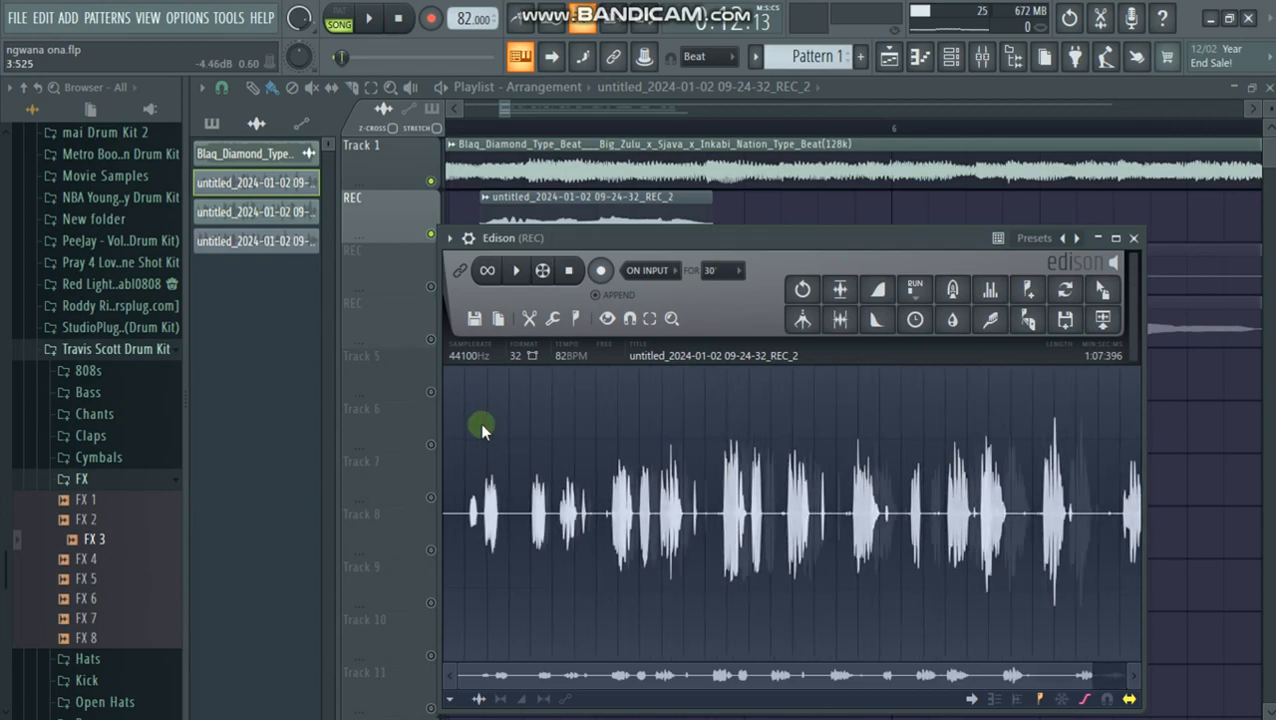
pyautogui.scroll(4, 480, 423)
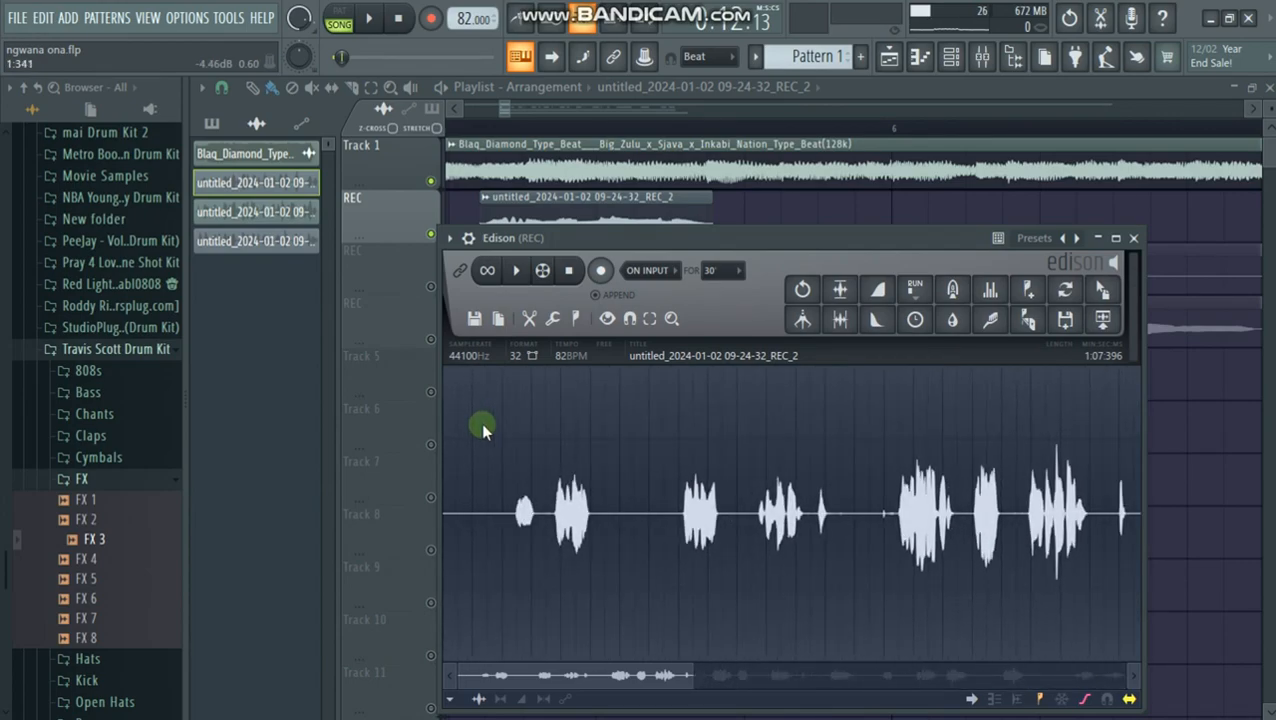
# Select the silent gap from 5:121 to 8:126 in the recording and acquire it as the denoiser's noise profile
pyautogui.moveTo(530, 447); pyautogui.dragTo(418, 445)
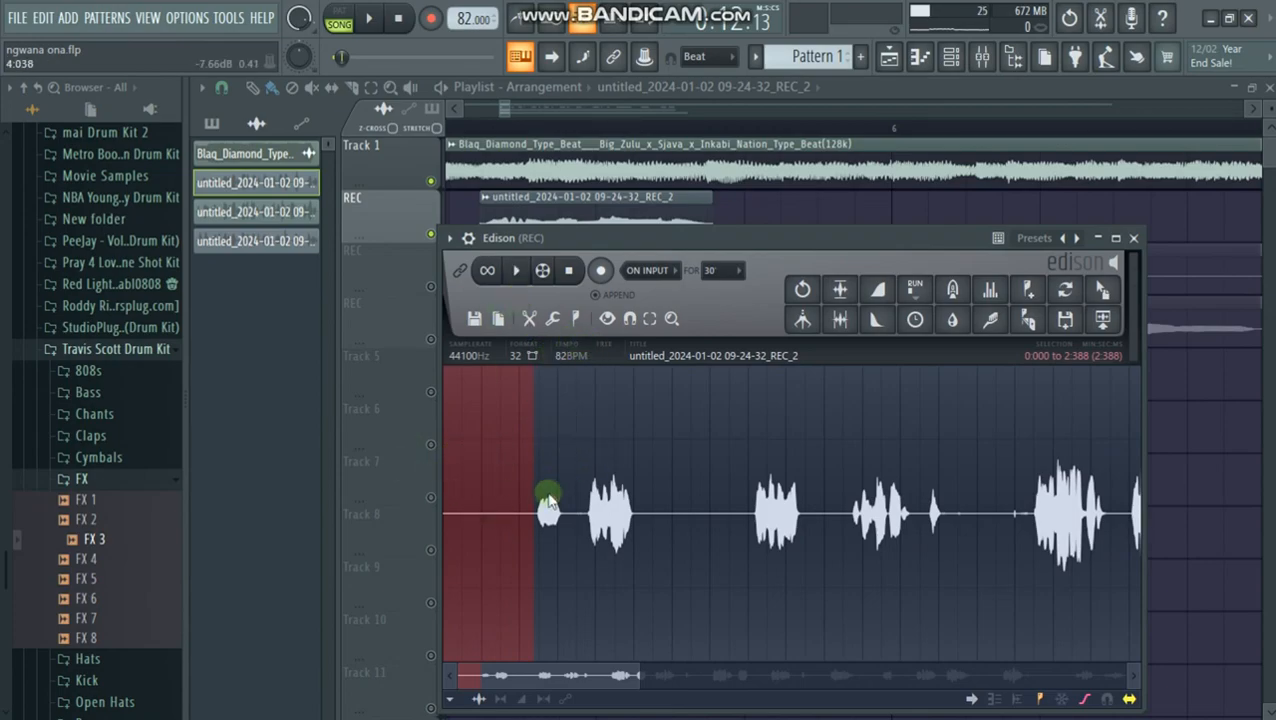
pyautogui.moveTo(655, 480); pyautogui.dragTo(757, 505)
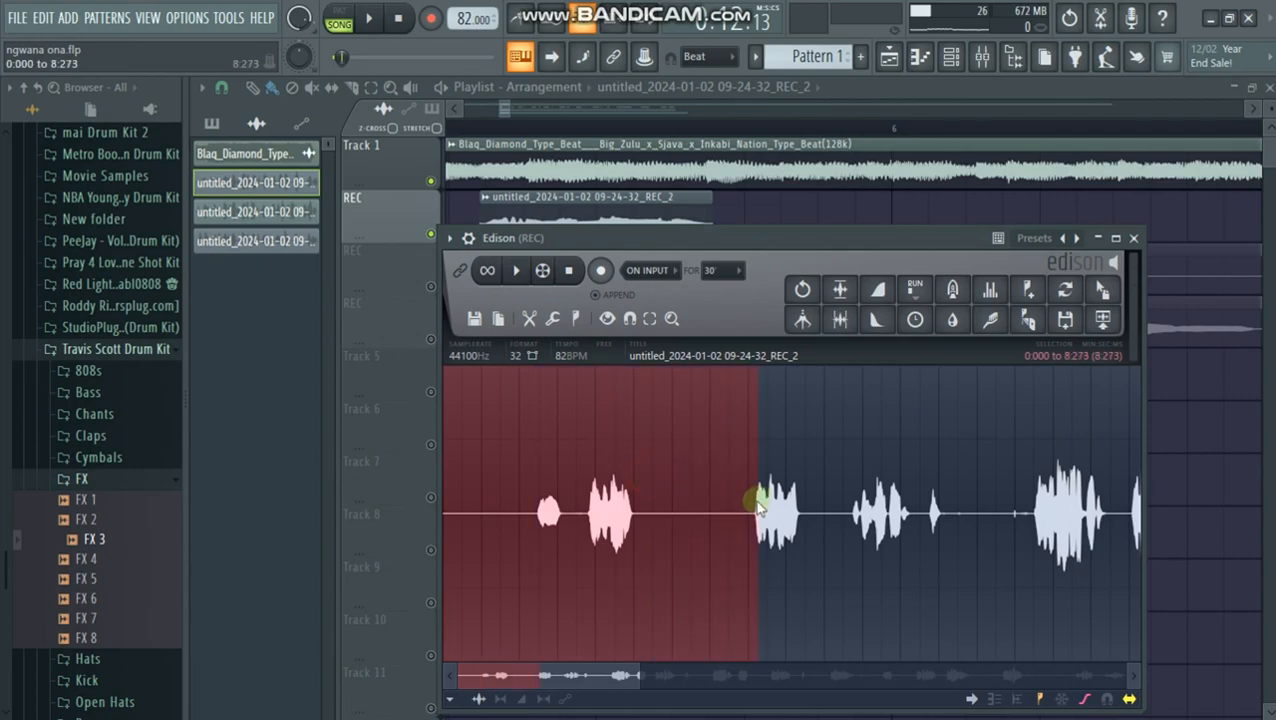
pyautogui.moveTo(449, 445); pyautogui.dragTo(638, 492)
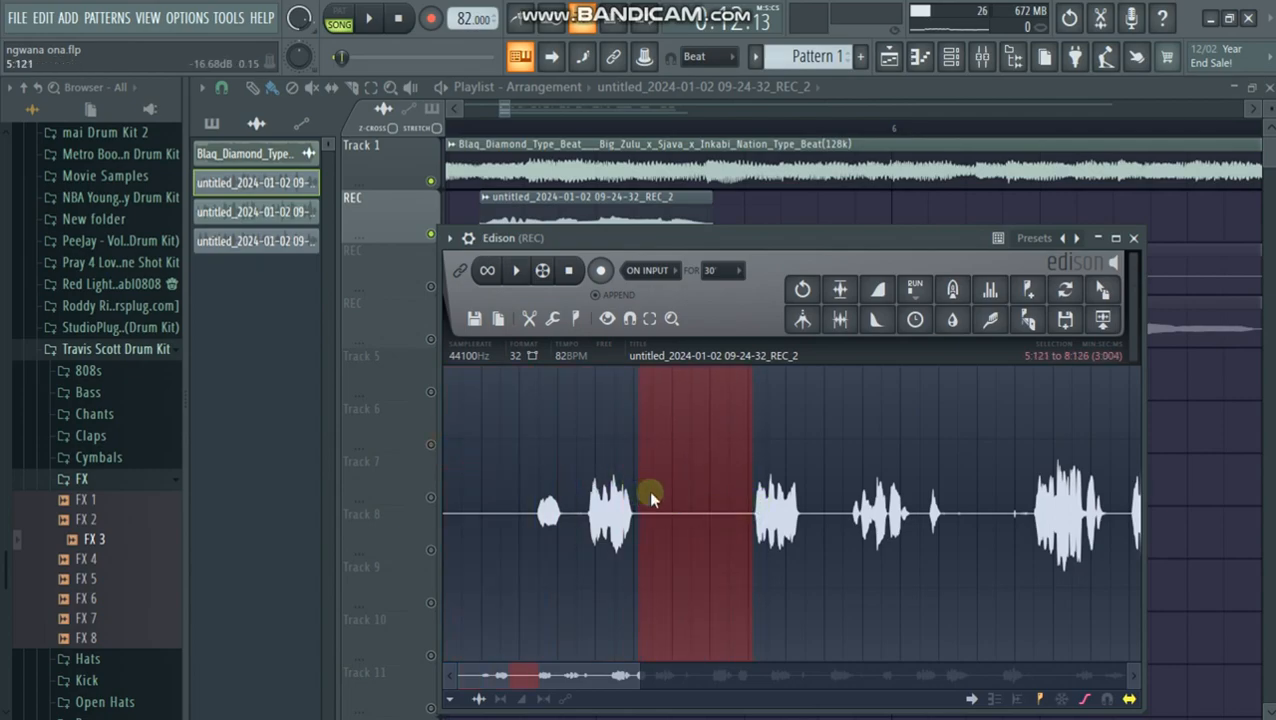
pyautogui.click(993, 322)
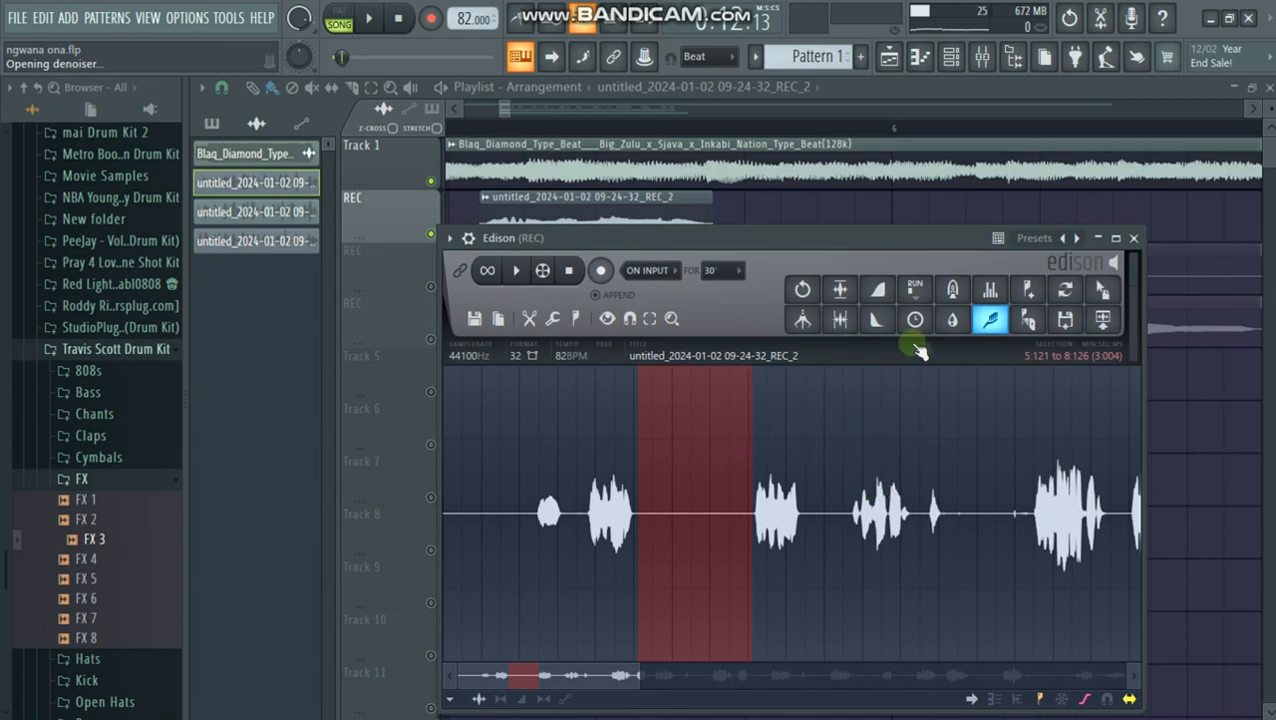
pyautogui.click(993, 322)
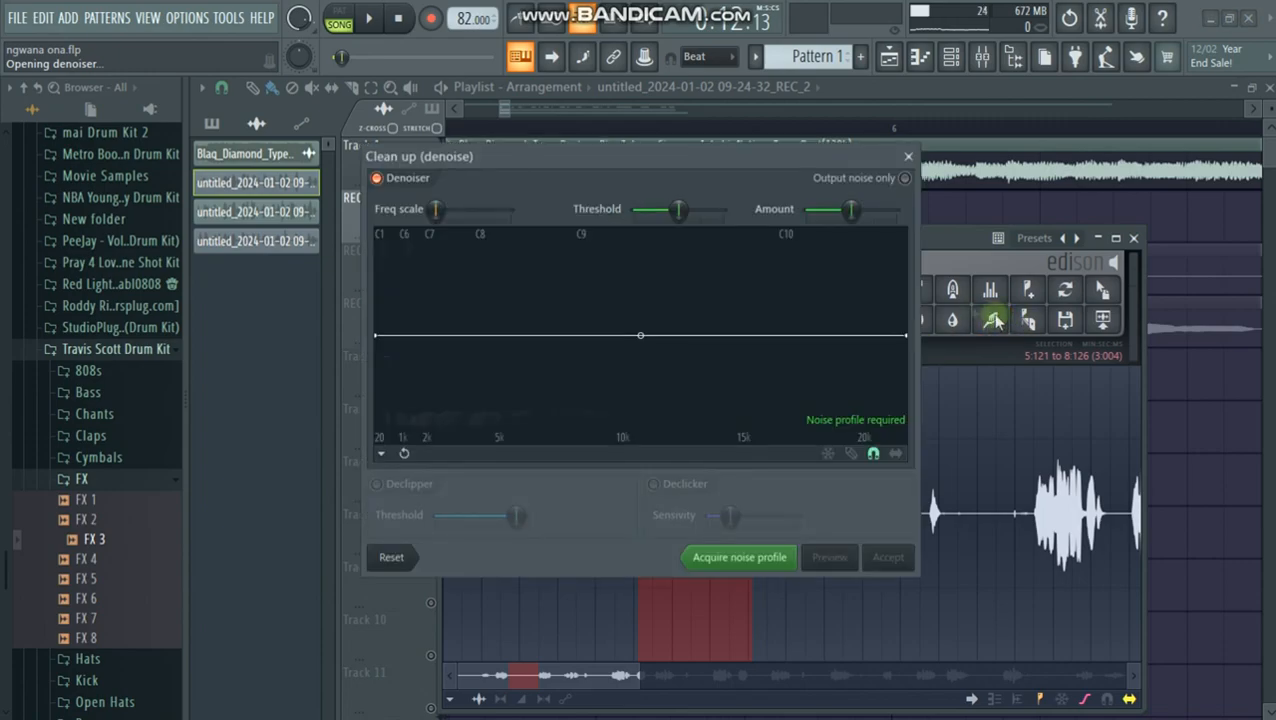
pyautogui.click(770, 558)
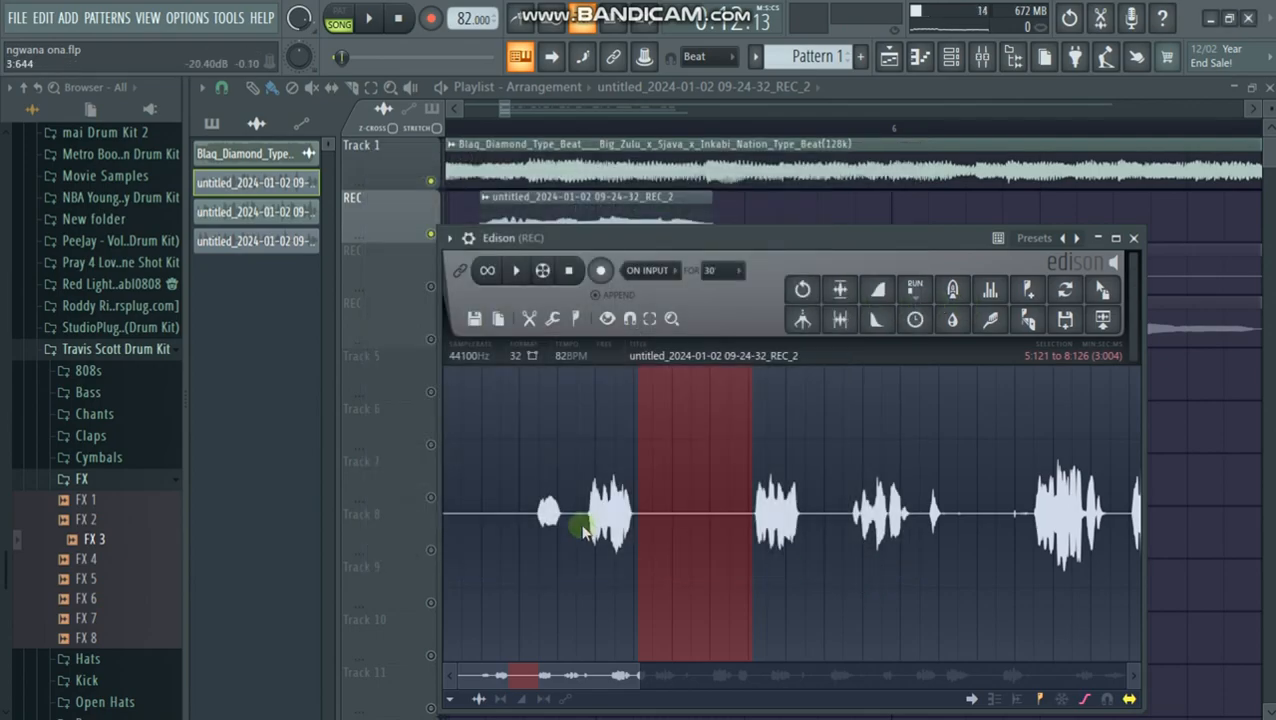
# Select the entire recording and apply the denoiser to it with its default settings
pyautogui.scroll(-6, 585, 528)
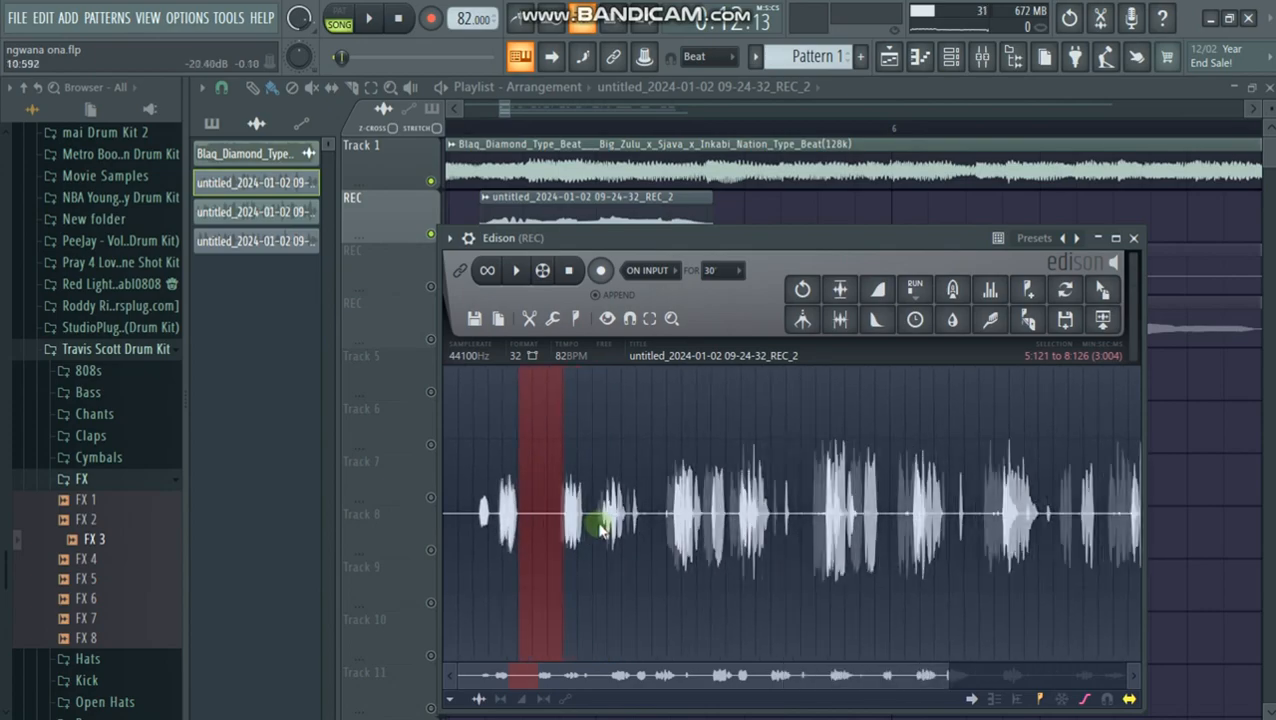
pyautogui.scroll(-3, 598, 524)
pyautogui.moveTo(475, 532); pyautogui.dragTo(397, 533)
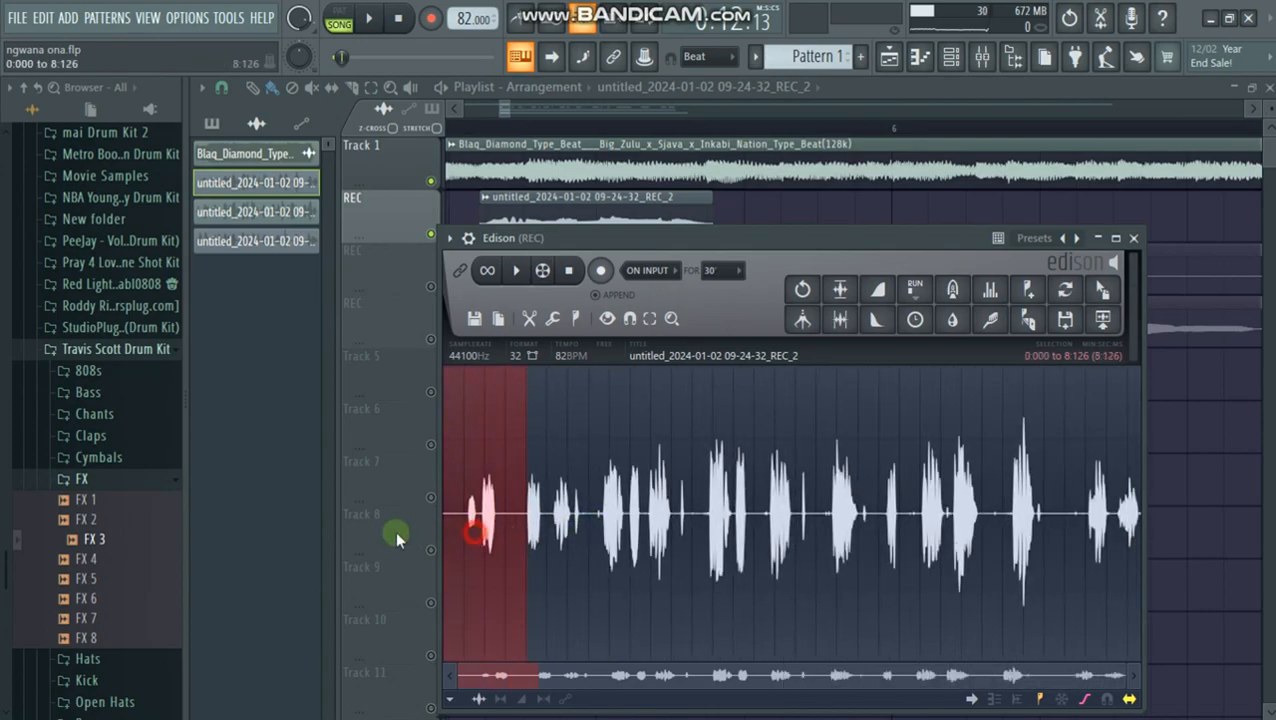
pyautogui.moveTo(528, 541); pyautogui.dragTo(1246, 578)
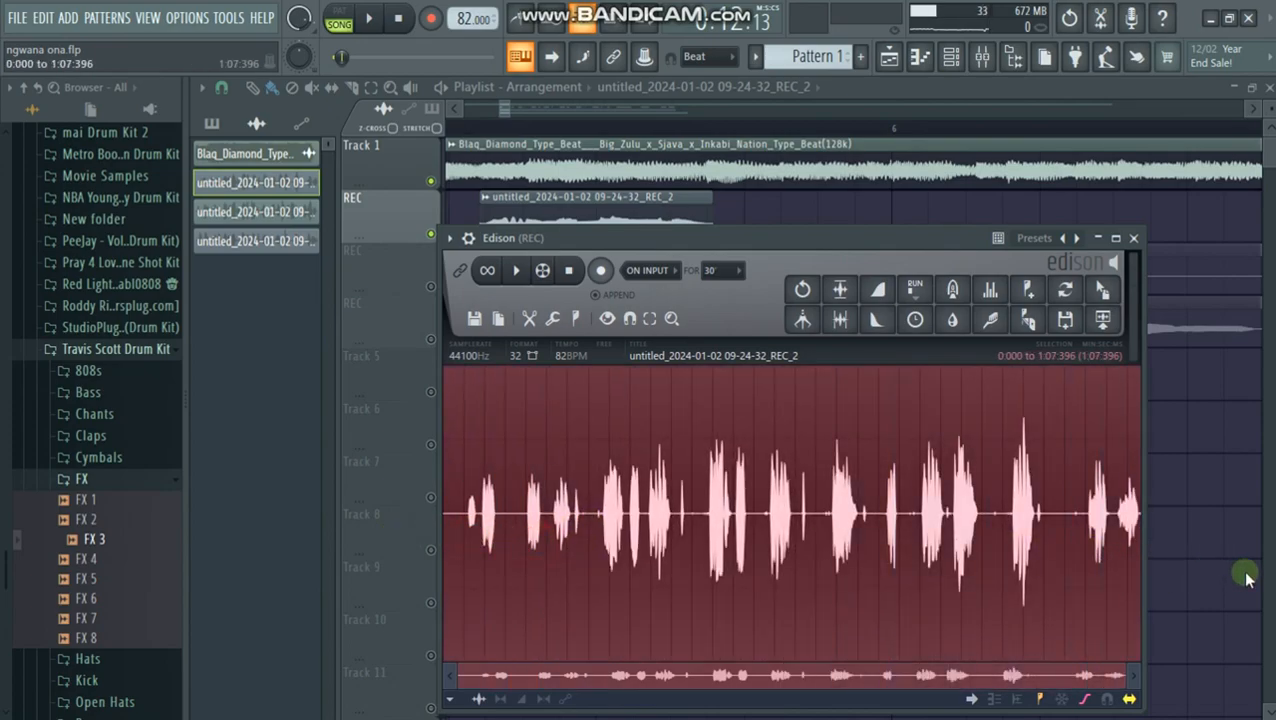
pyautogui.click(993, 324)
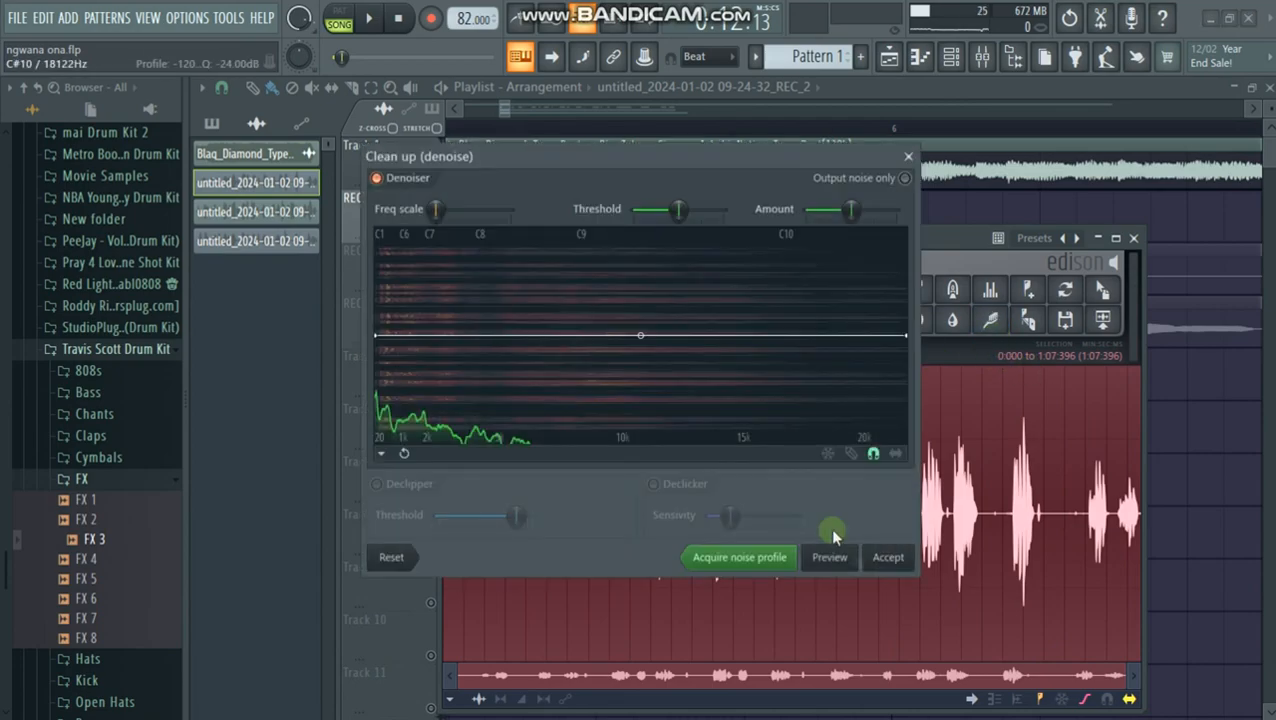
pyautogui.click(888, 558)
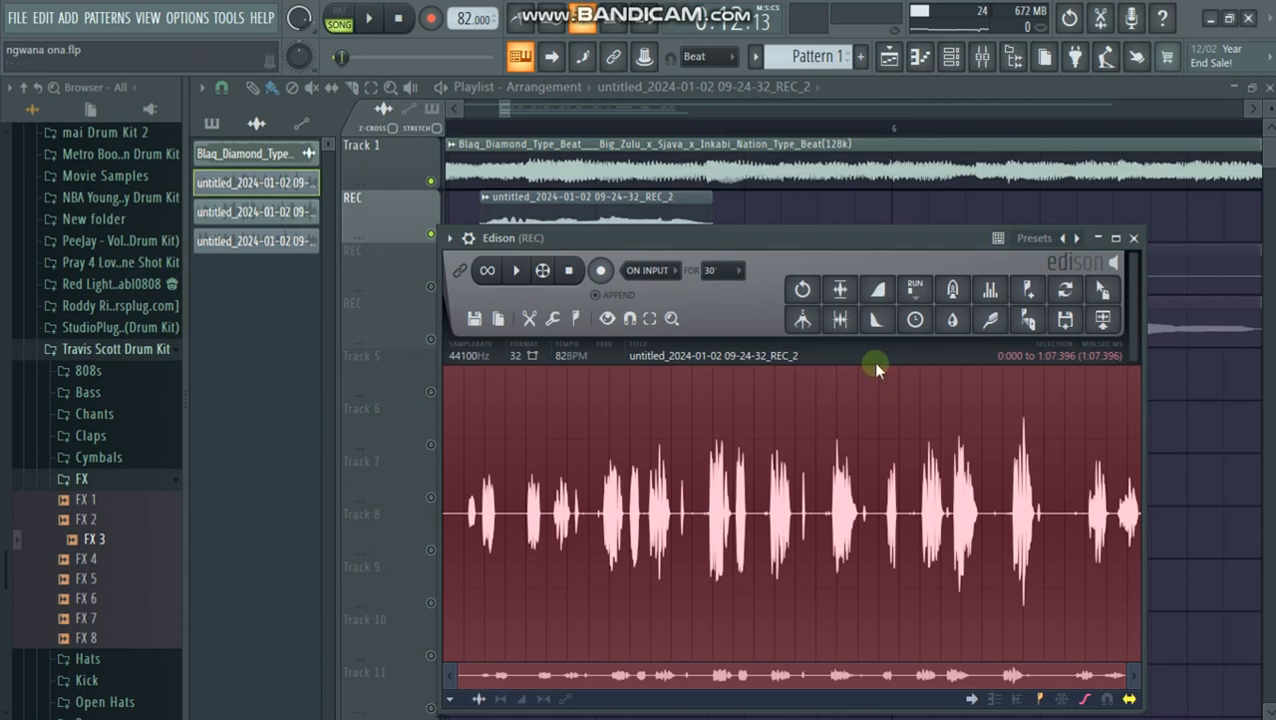
# Replace the first vocal clip's sample in the playlist with the denoised recording from Edison
pyautogui.moveTo(893, 240); pyautogui.dragTo(894, 323)
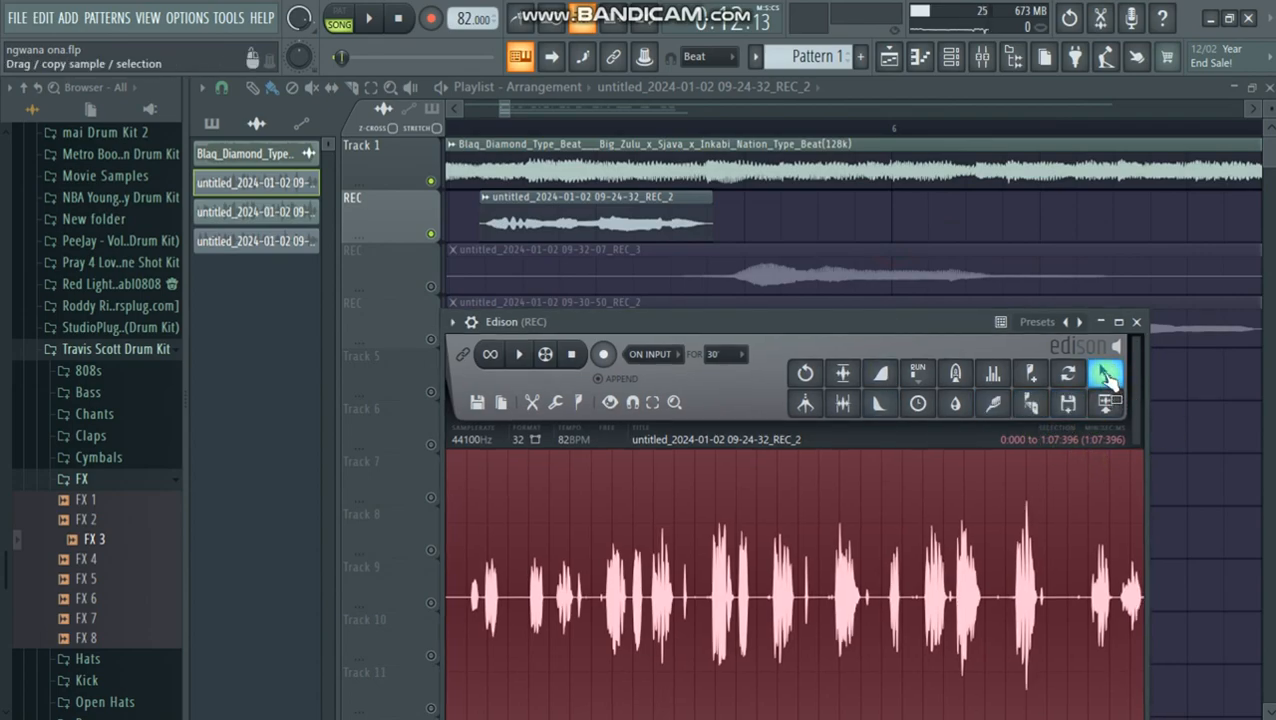
pyautogui.moveTo(1106, 374); pyautogui.dragTo(555, 220)
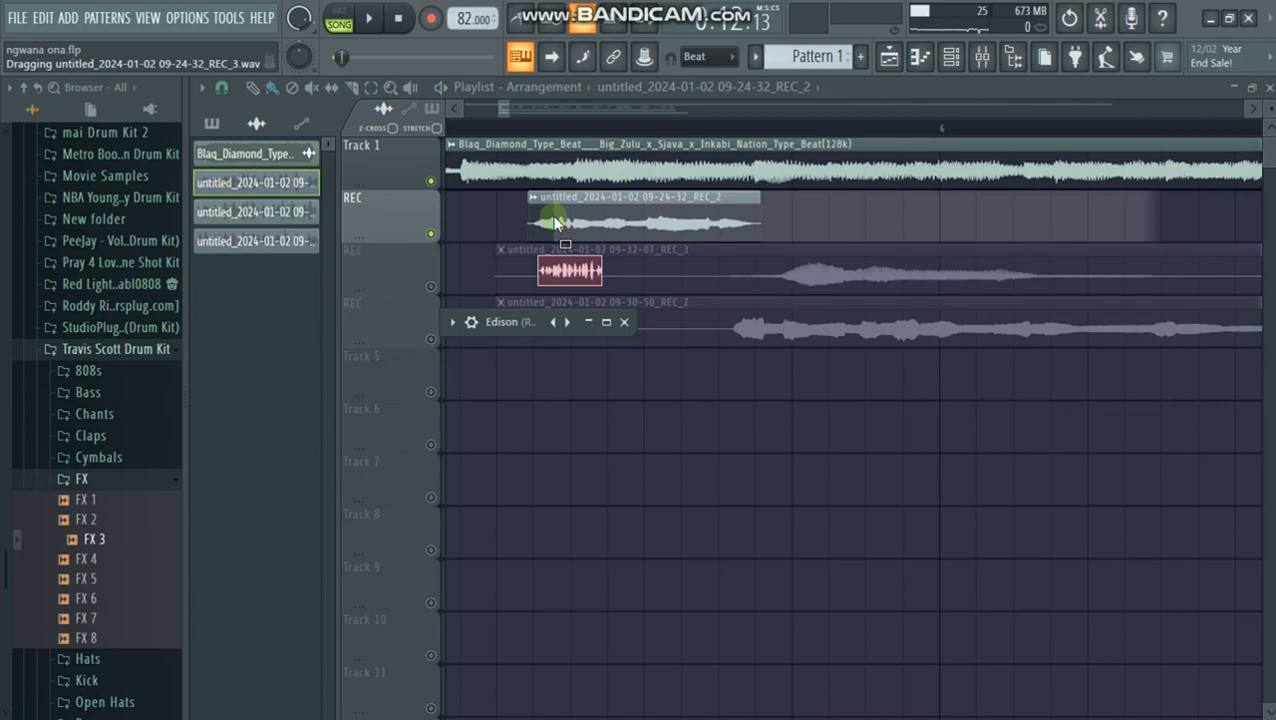
pyautogui.moveTo(555, 220); pyautogui.dragTo(554, 218)
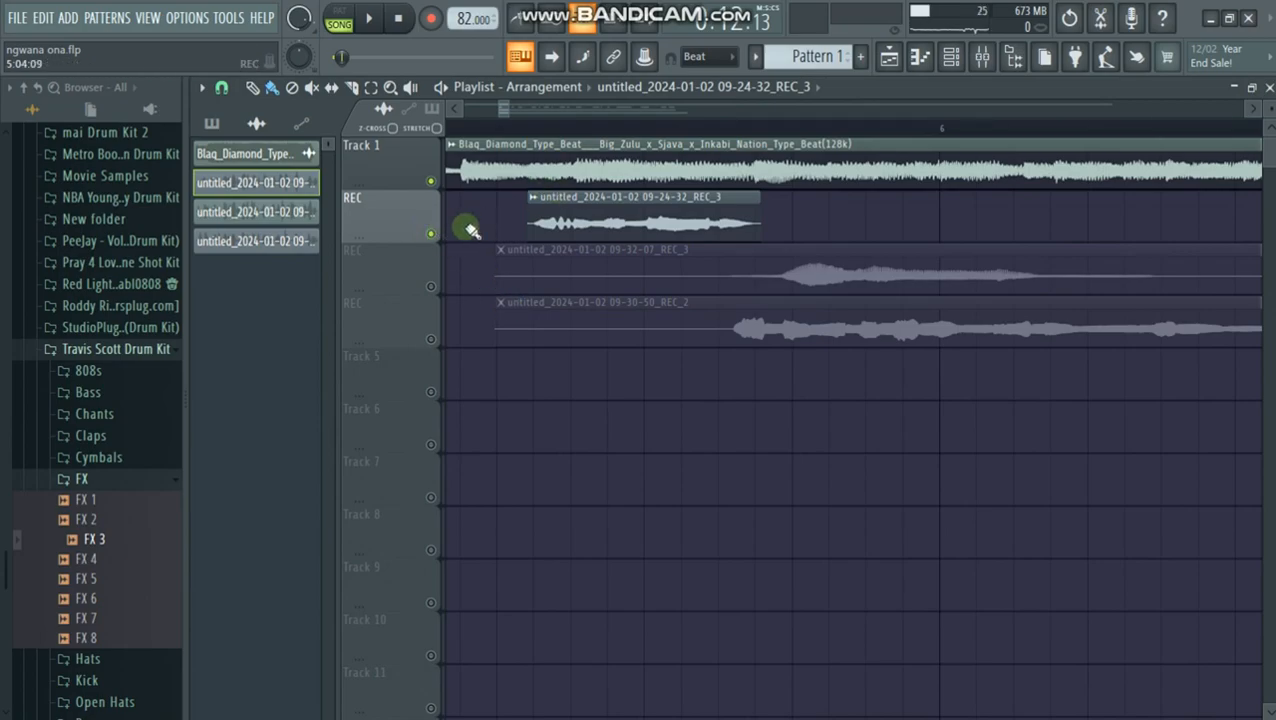
# Play the denoised first vocal phrase together with the beat
pyautogui.click(527, 128)
pyautogui.press('space')
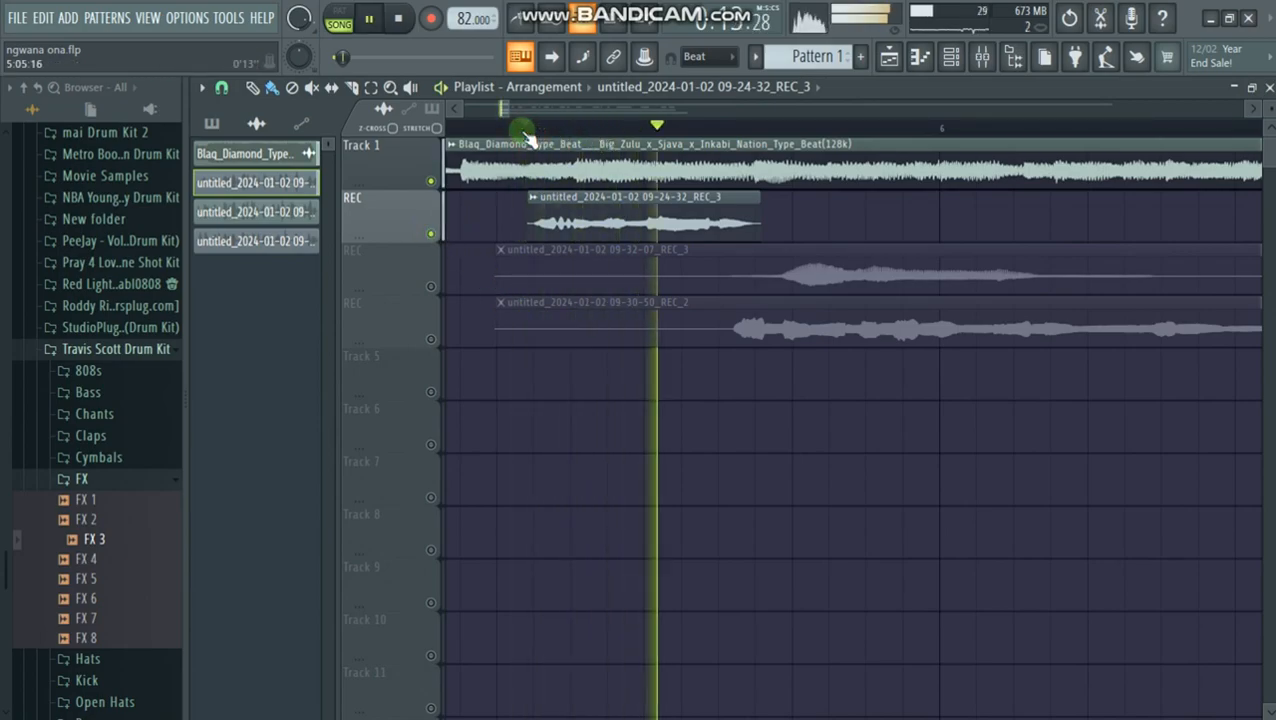
pyautogui.press('space')
# Extend the first clip past its phrase to audition the silent tail with the beat muted, and trim it back
pyautogui.moveTo(750, 211); pyautogui.dragTo(988, 220)
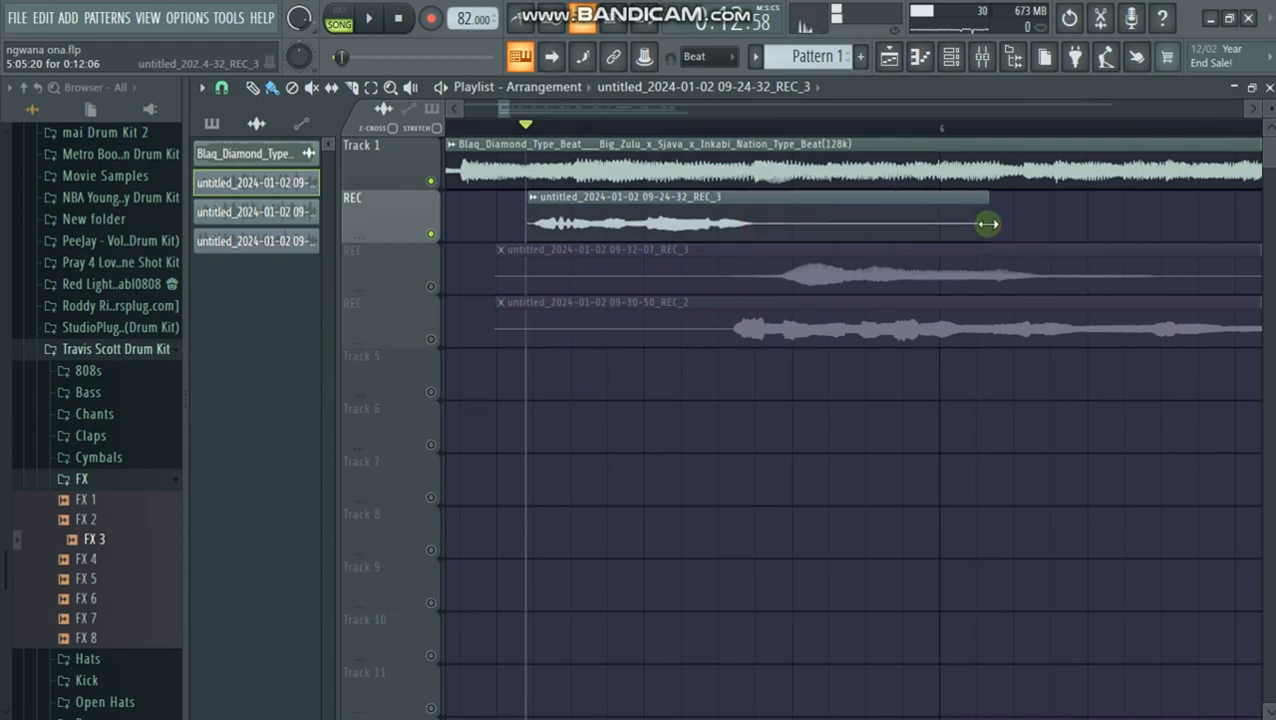
pyautogui.click(772, 128)
pyautogui.press('space')
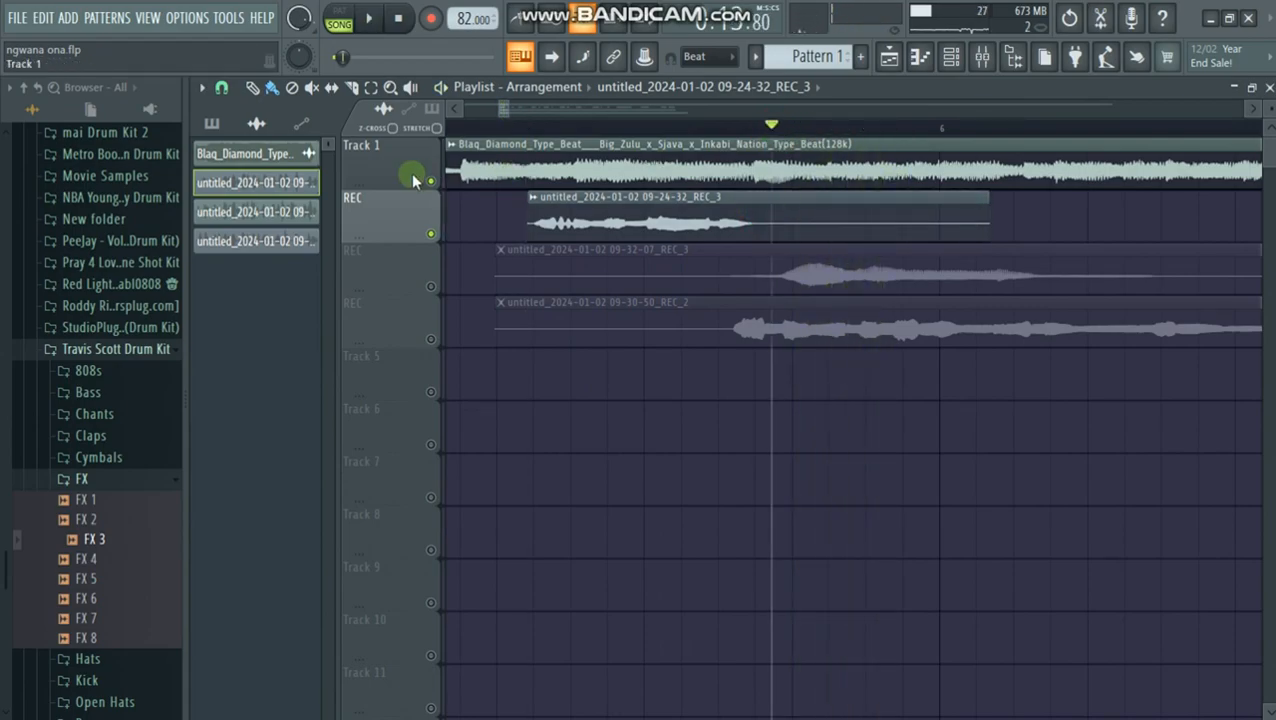
pyautogui.click(430, 180)
pyautogui.press('space')
pyautogui.press('space')
pyautogui.moveTo(988, 205)
pyautogui.mouseDown()
pyautogui.moveTo(1238, 237)
pyautogui.moveTo(757, 248)
pyautogui.mouseUp()
pyautogui.press('space')
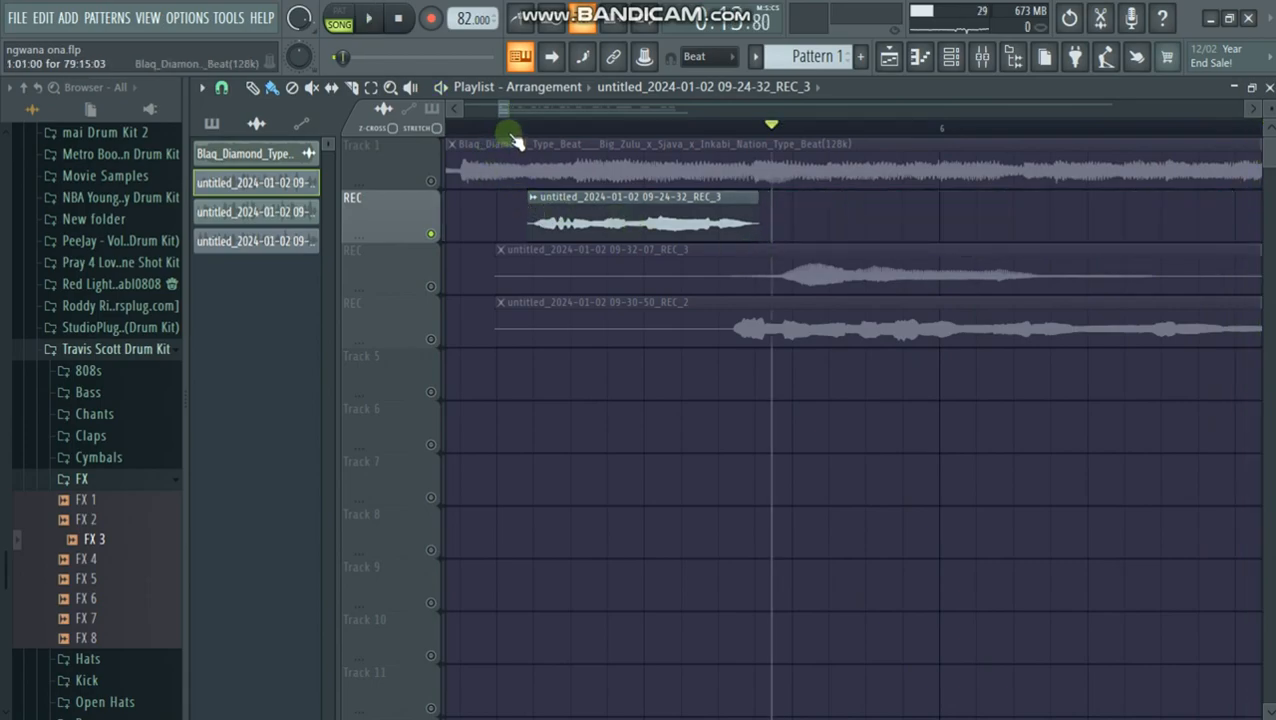
pyautogui.scroll(1, 515, 131)
pyautogui.scroll(-1, 515, 133)
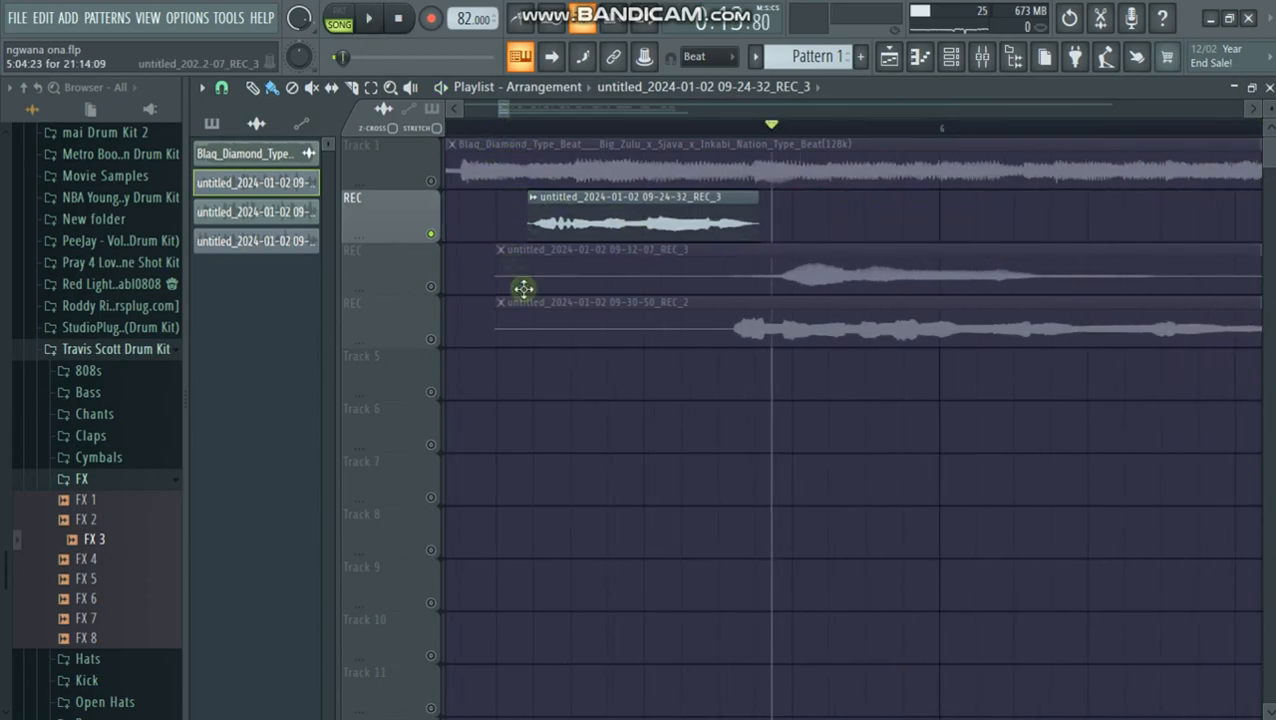
pyautogui.moveTo(550, 365); pyautogui.dragTo(538, 267)
pyautogui.keyDown('ctrl'); pyautogui.click(550, 370); pyautogui.keyUp('ctrl')
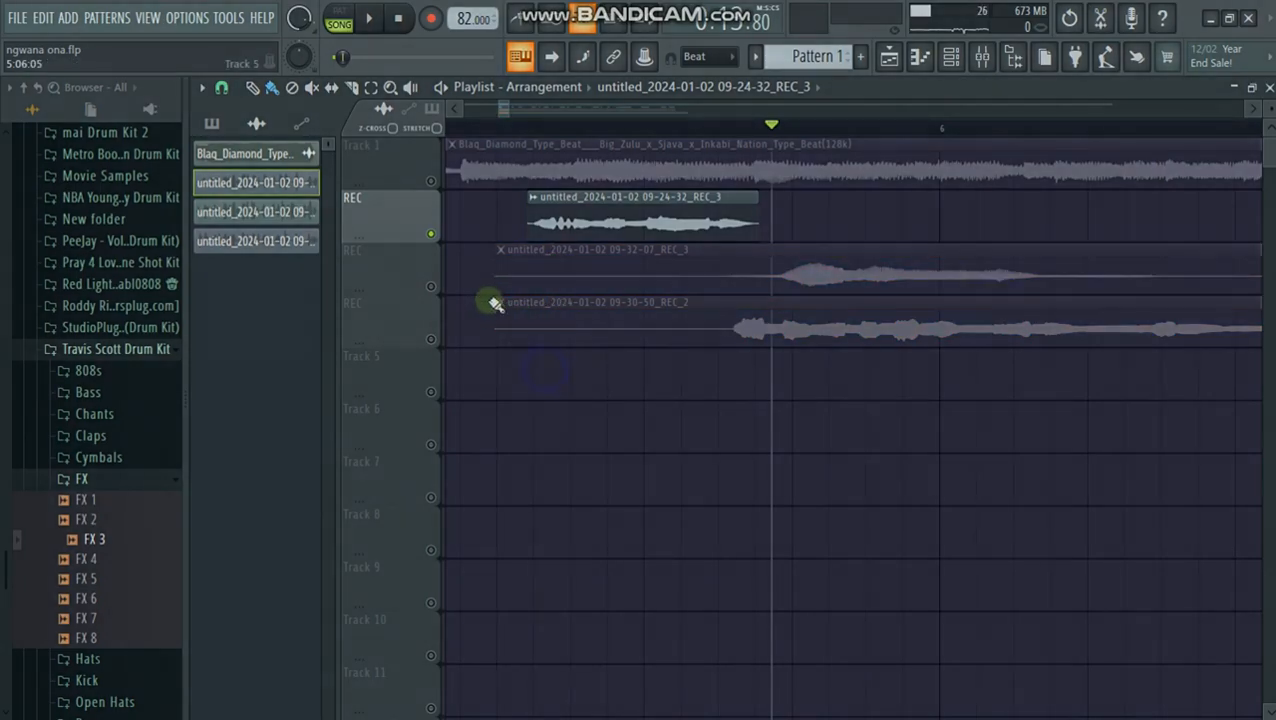